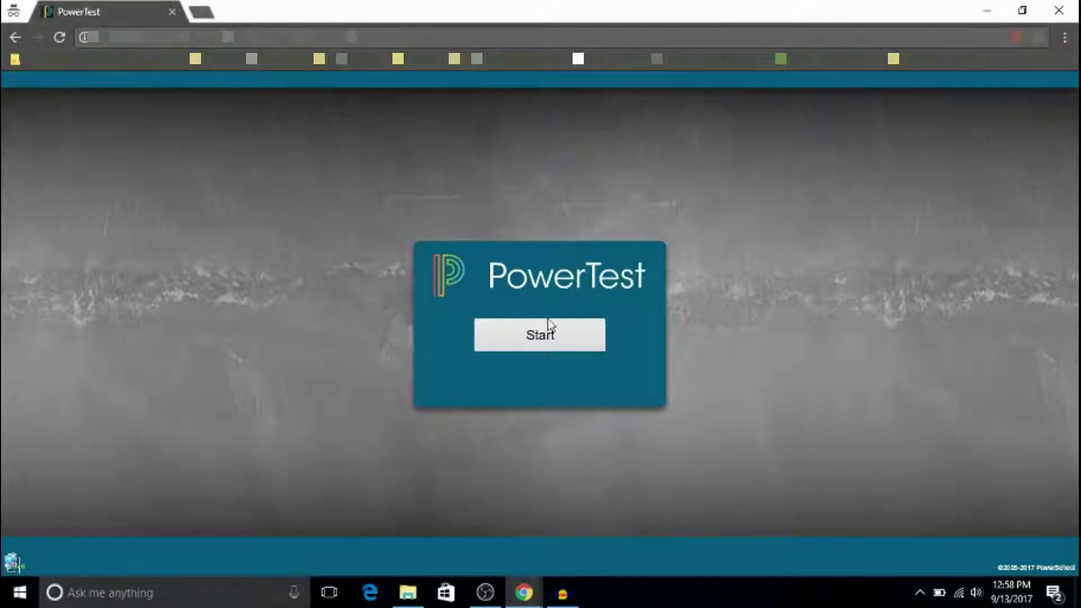
- Start PowerTest and sign in with the student's ID number
click(542, 334)
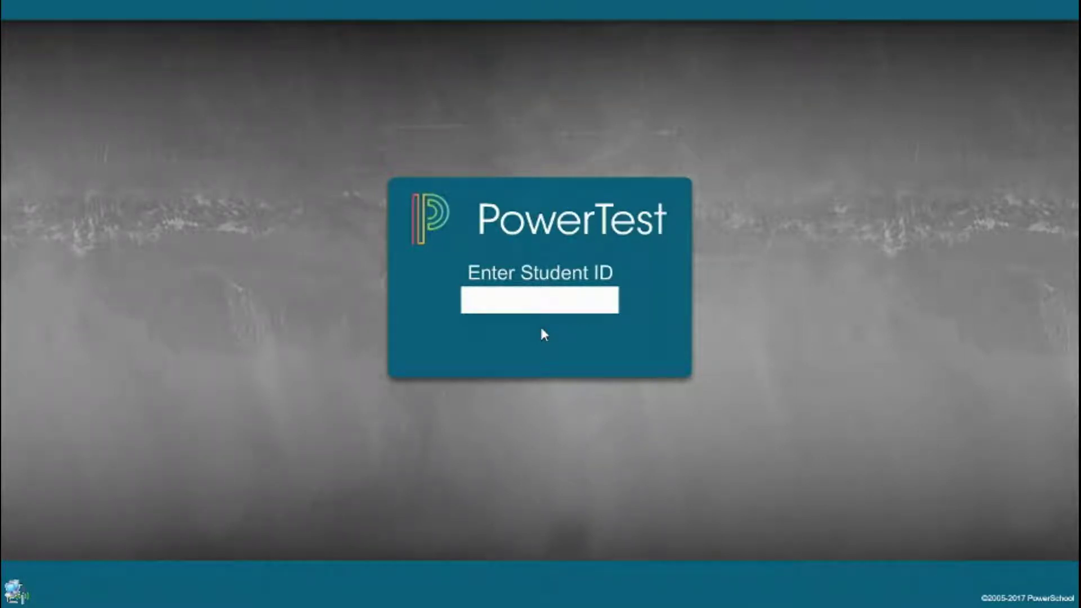
text(202)
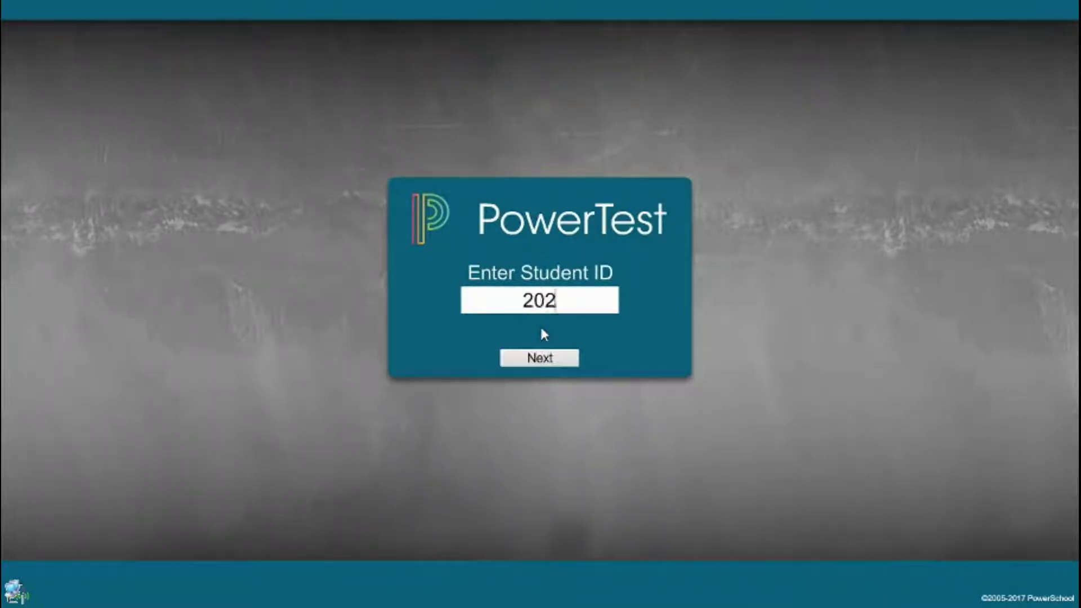
text(25647)
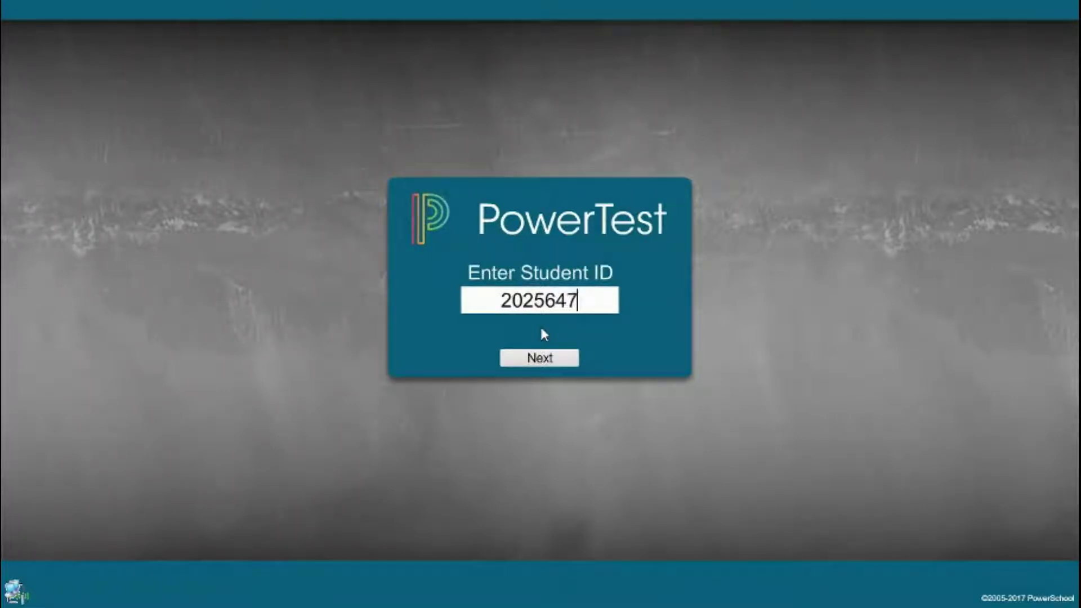
key(Return)
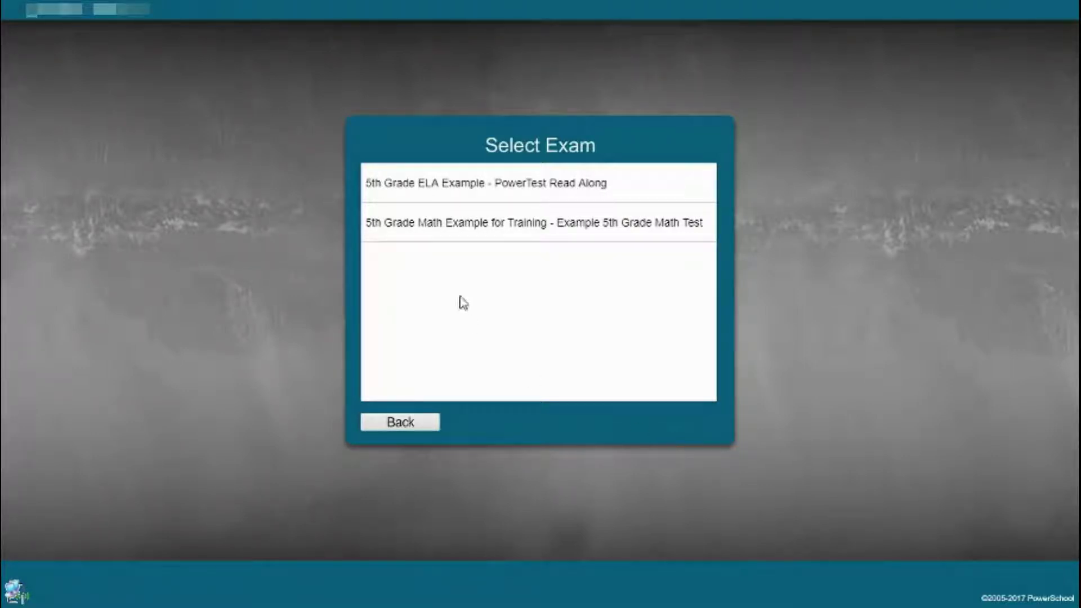
- Select the 5th Grade Math Example for Training exam and load it with the download password
click(485, 236)
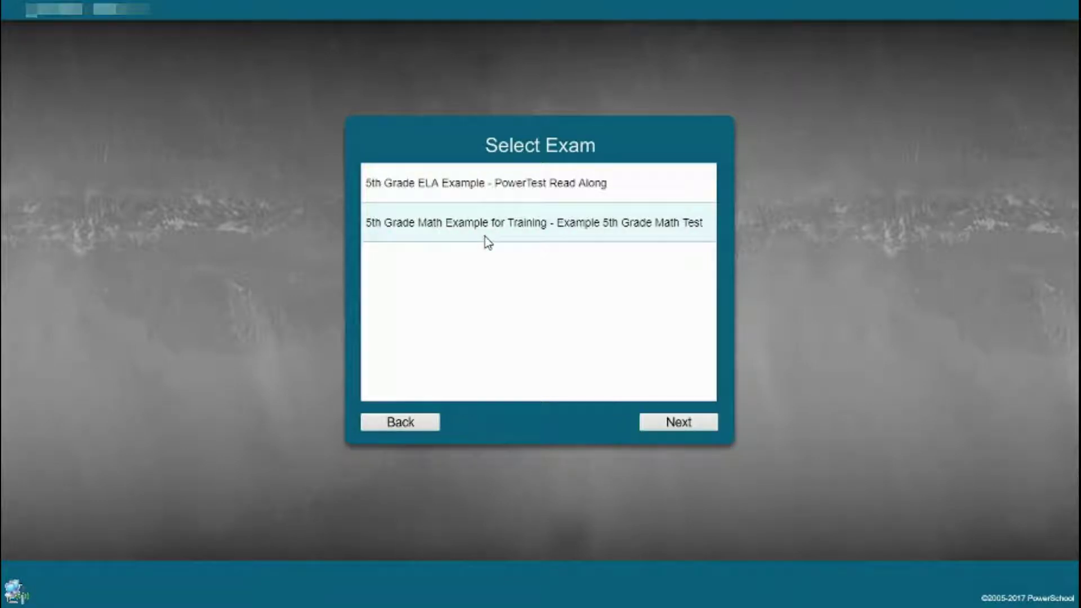
click(681, 423)
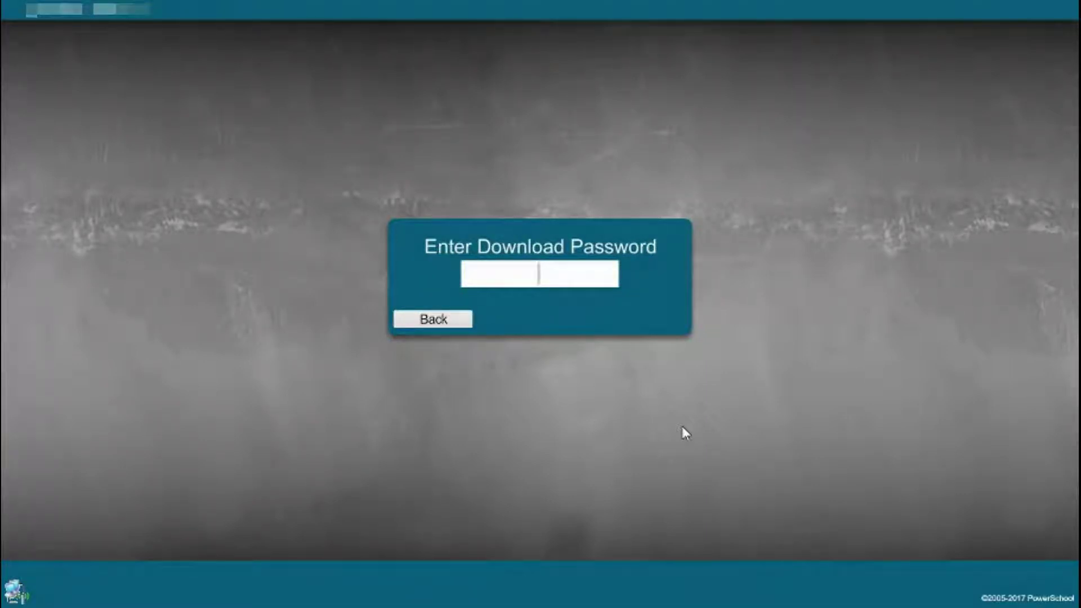
text(****)
key(BackSpace)
key(BackSpace)
key(BackSpace)
key(BackSpace)
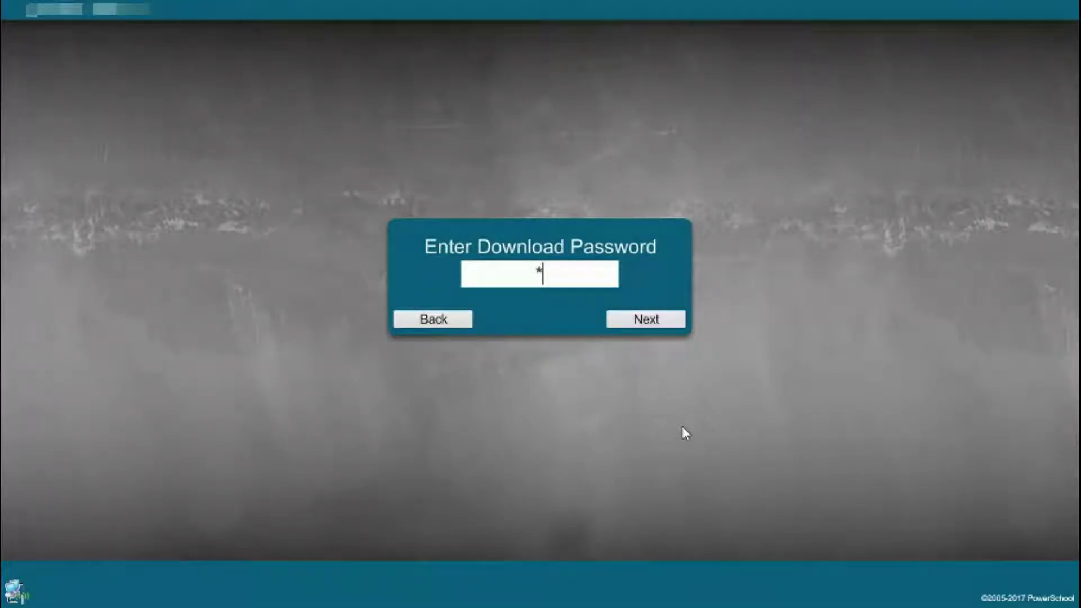
text(**********)
key(Return)
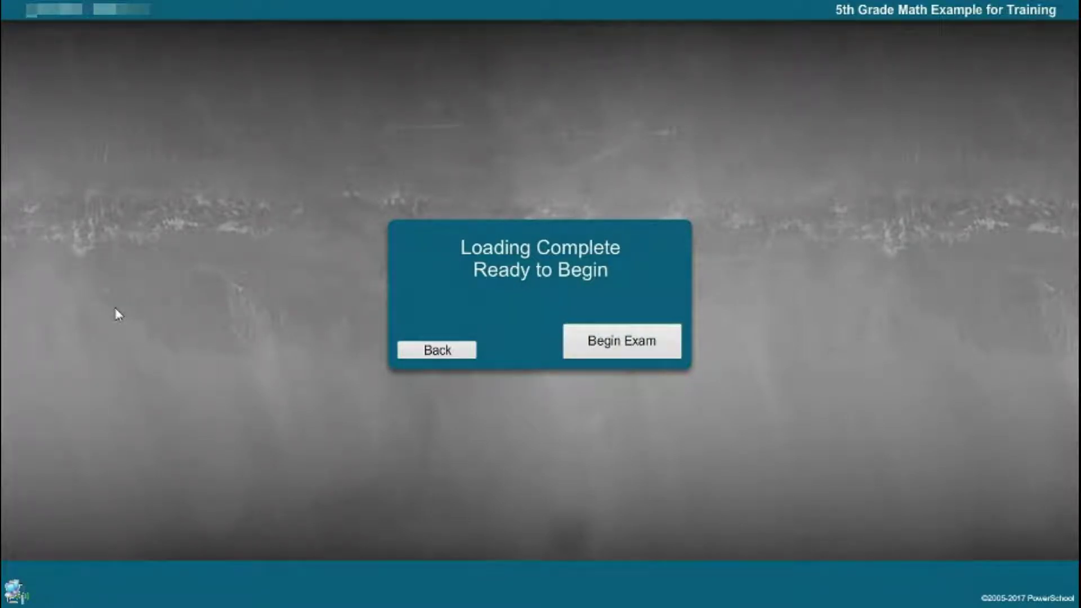
- Leave the secure PowerTest screen before beginning the exam and return to it
key(super)
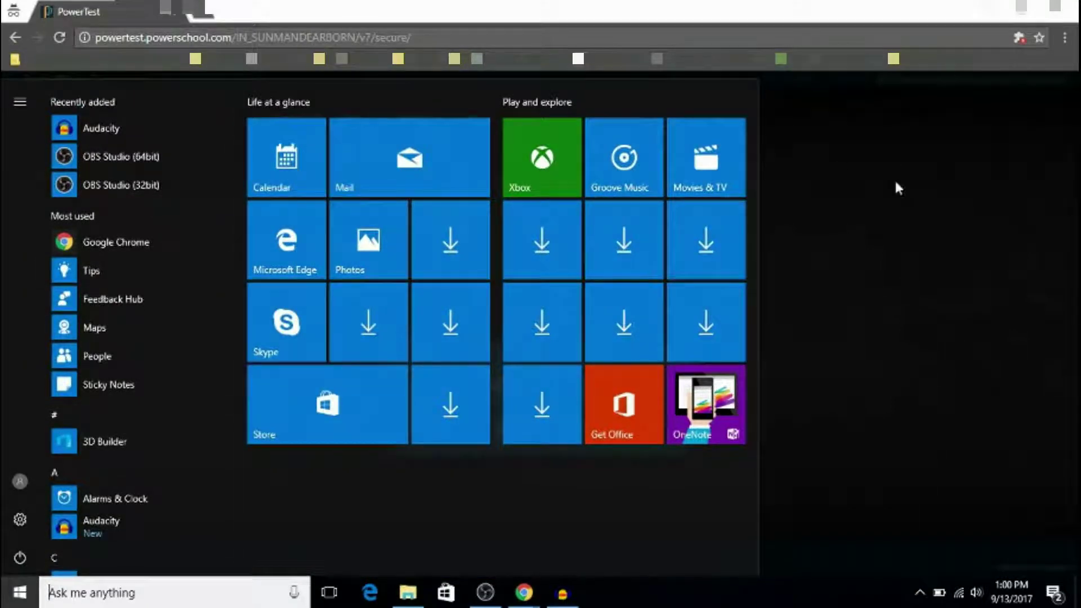
click(572, 2)
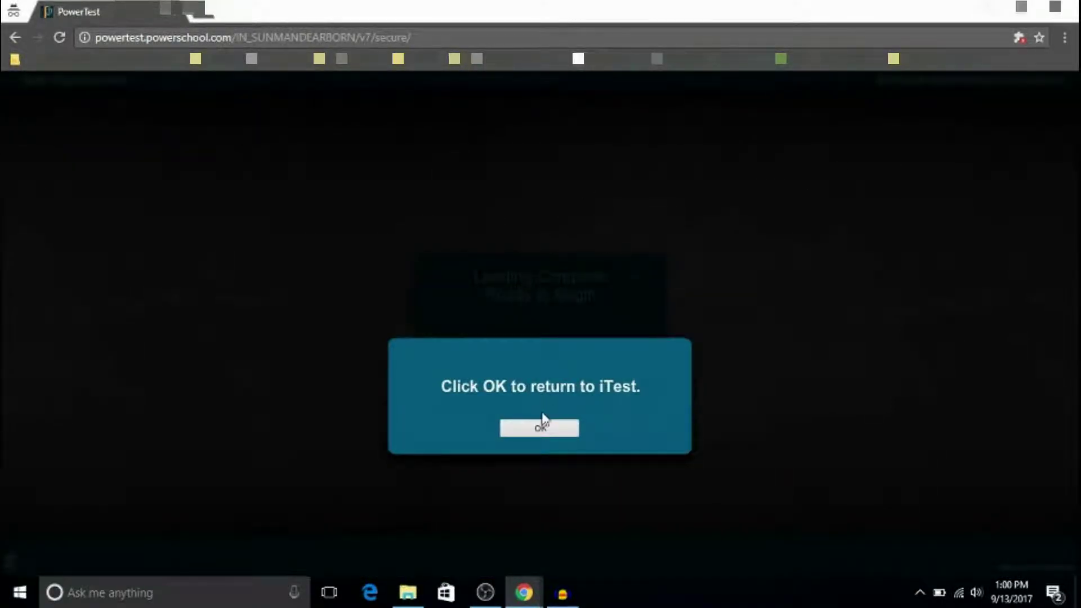
click(542, 429)
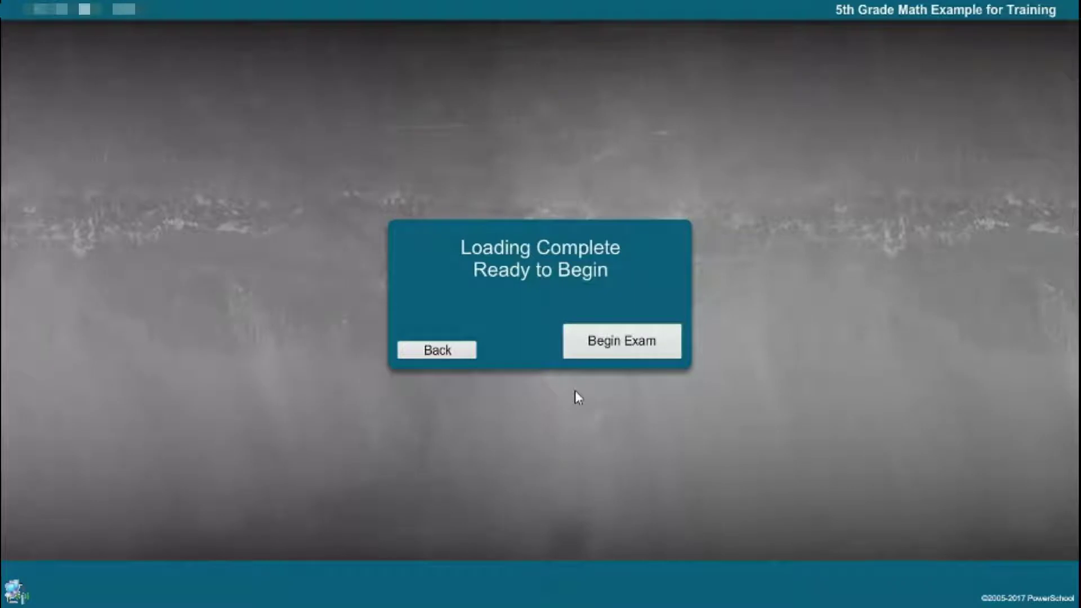
- Begin the exam and try leaving the secure test screen, returning before the time-out countdown ends
click(631, 339)
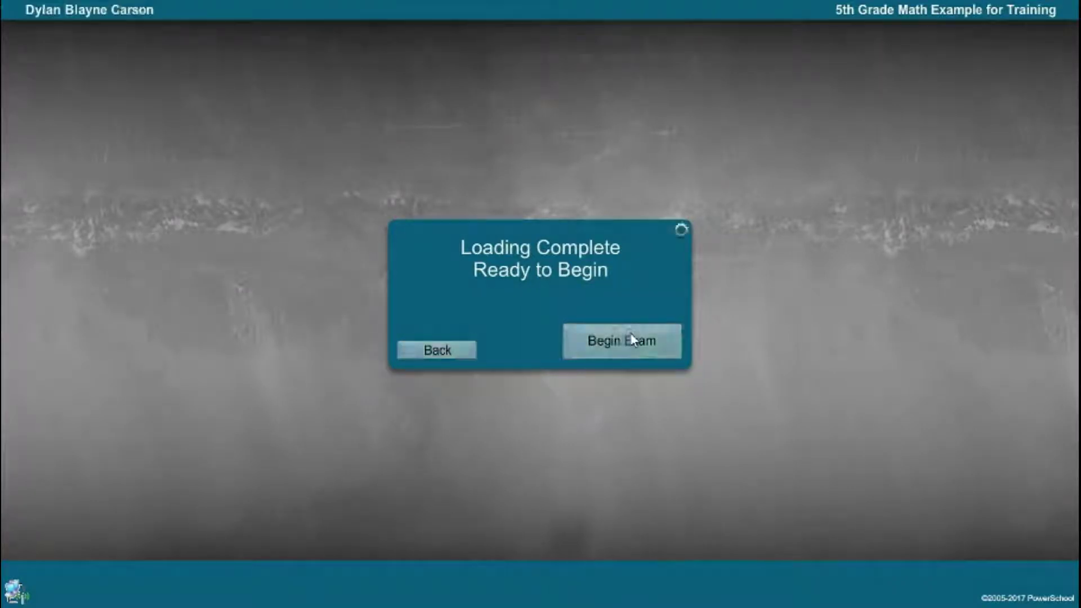
key(super)
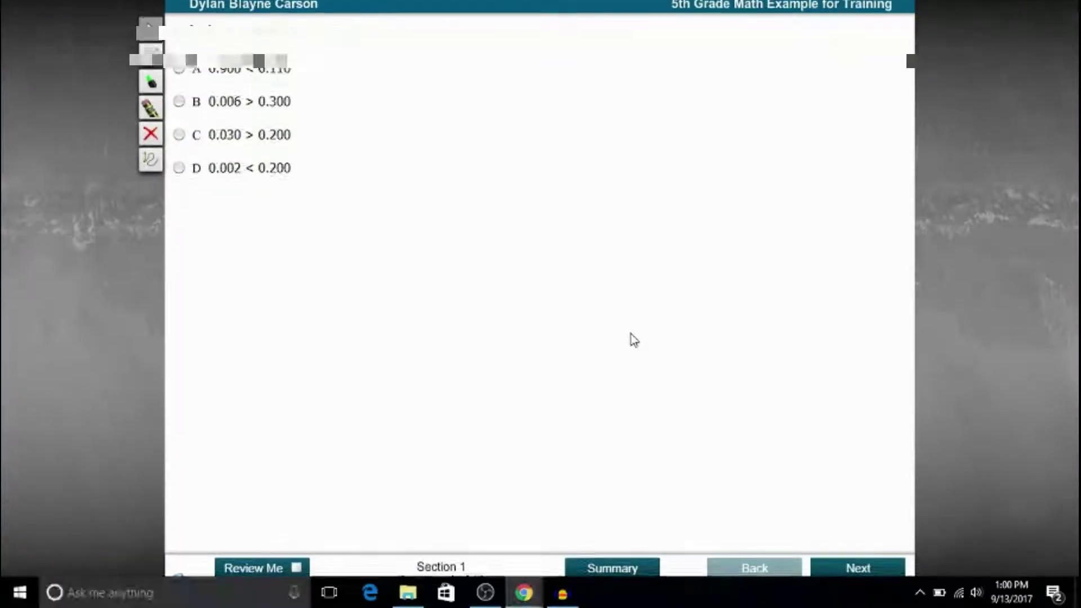
click(866, 302)
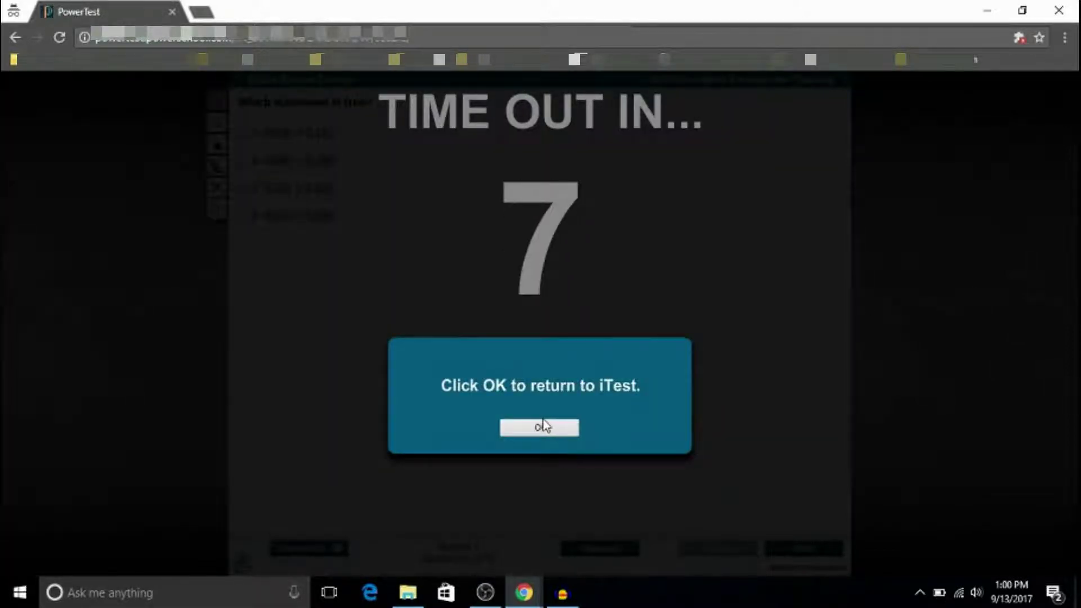
click(533, 430)
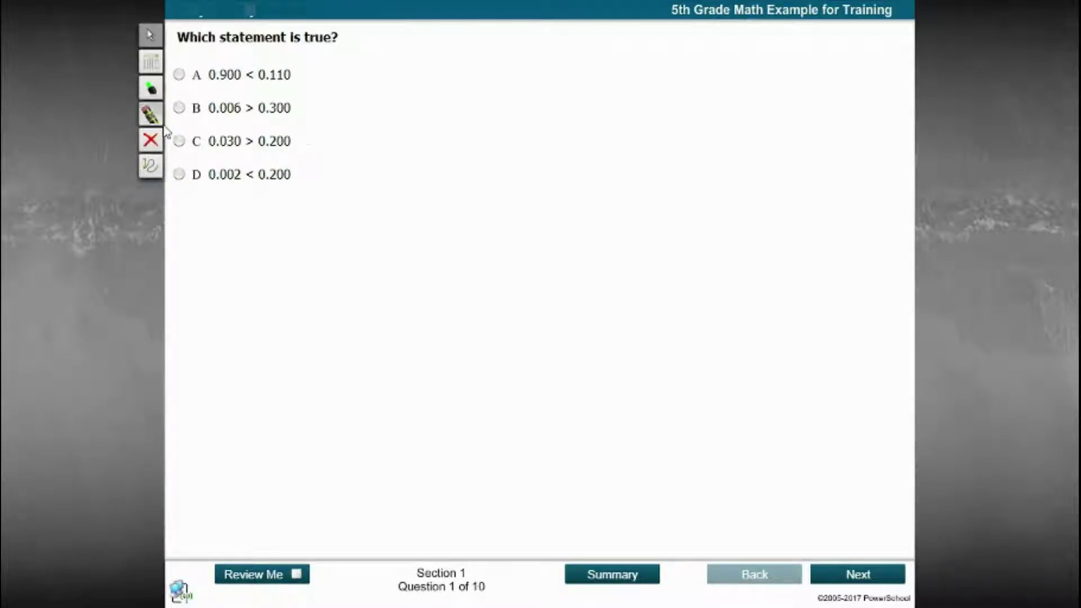
- Answer question 1 with option C, and question 2 with 120 × 10 = 1,200 and 45 × 10 = 450
click(179, 140)
click(858, 574)
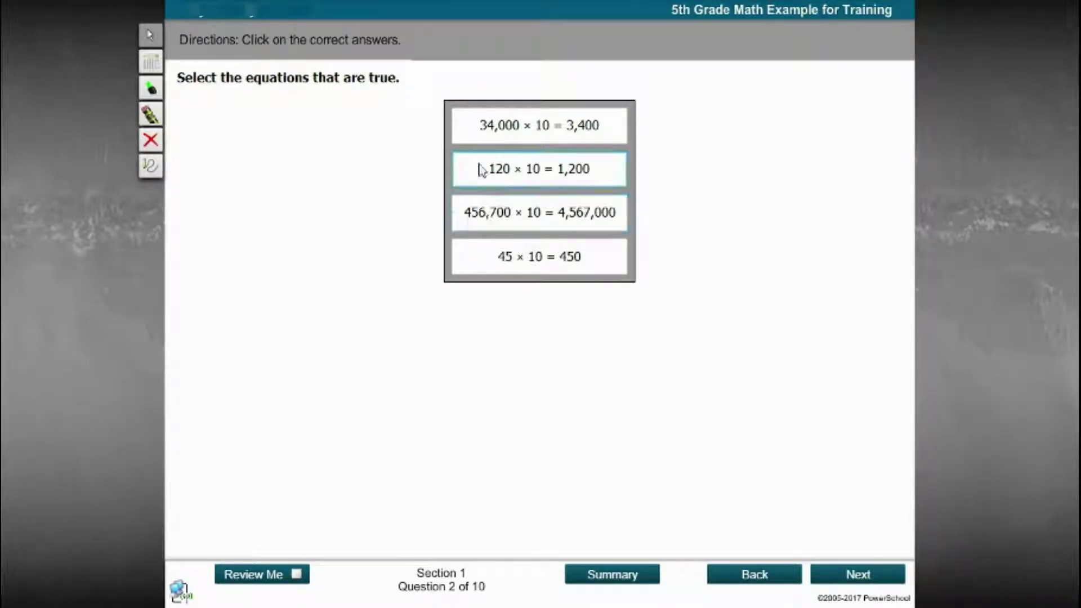
click(528, 172)
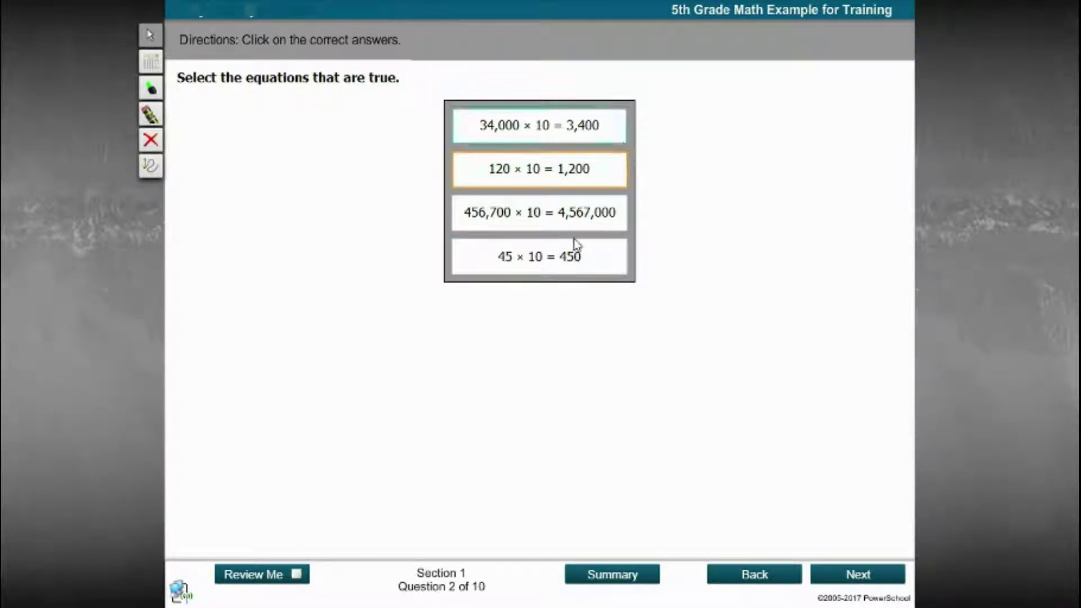
click(568, 257)
click(844, 577)
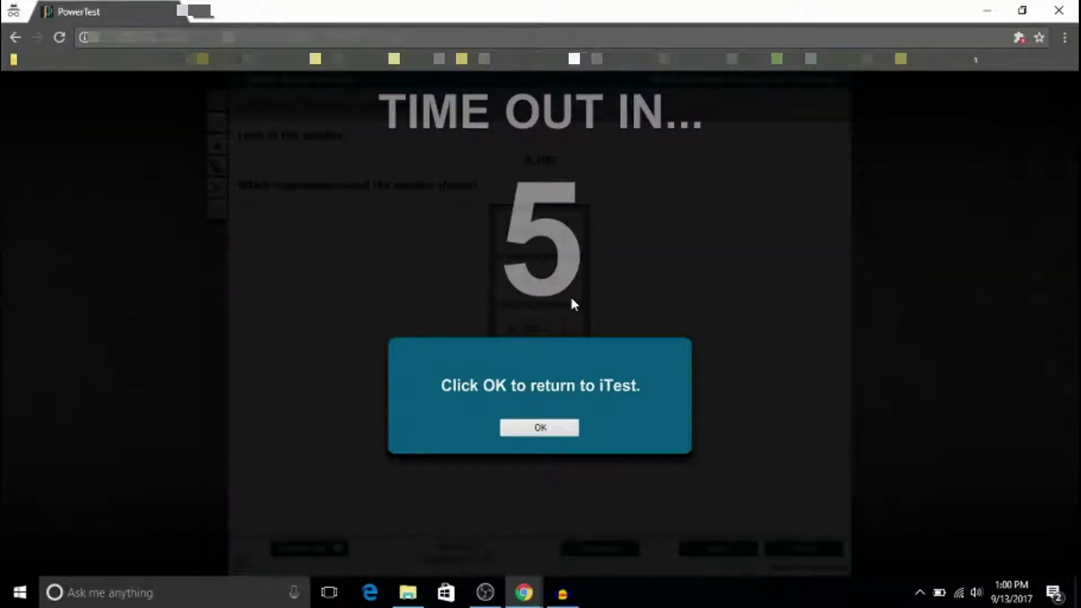
- Return to PowerTest after letting the exam time out, and sign in again with the student's ID number
click(538, 429)
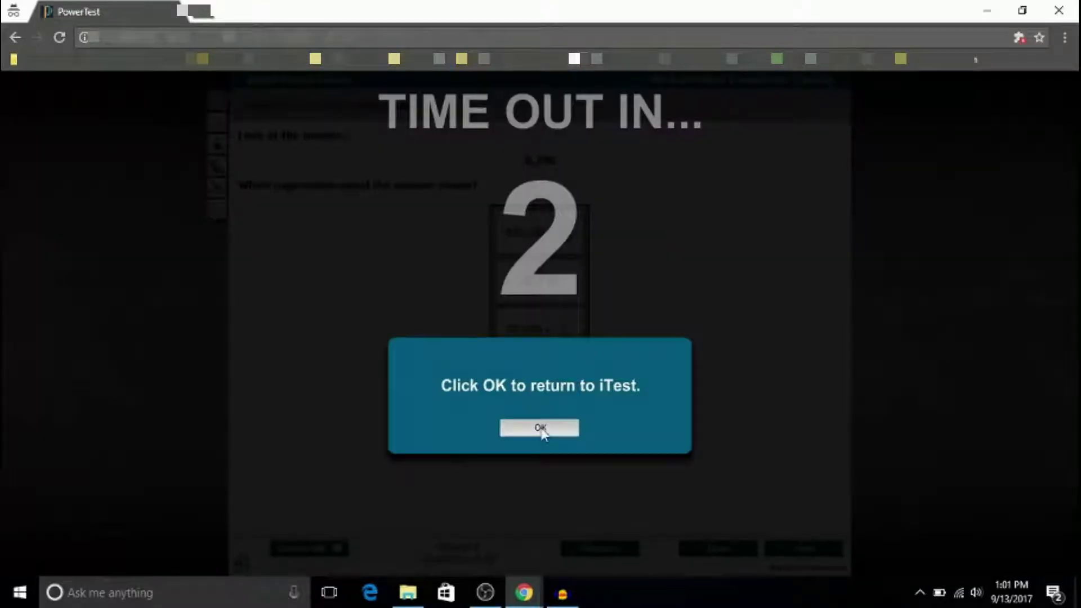
click(542, 429)
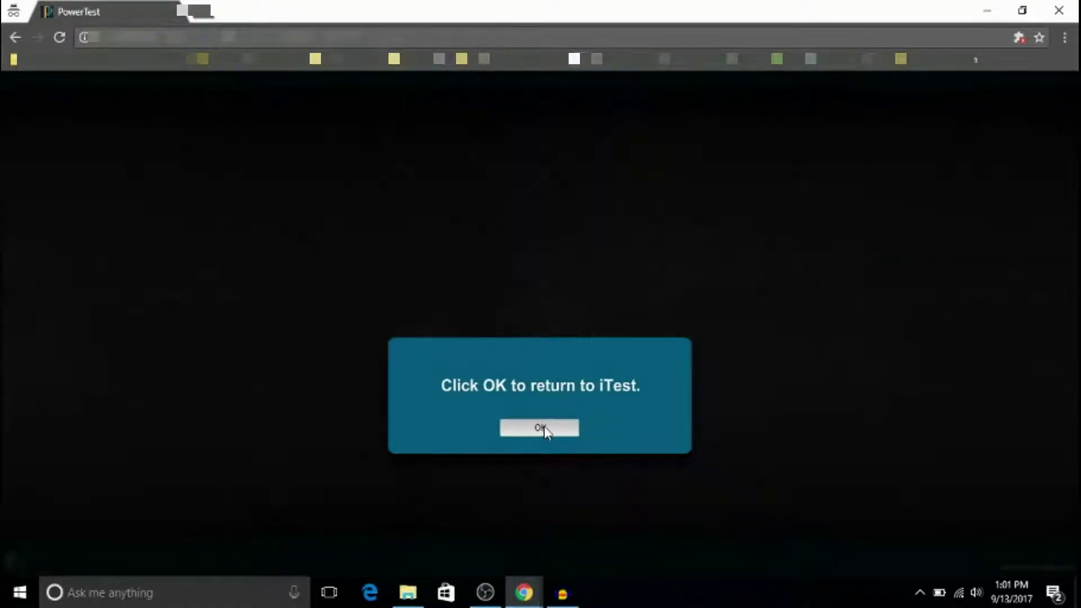
click(541, 427)
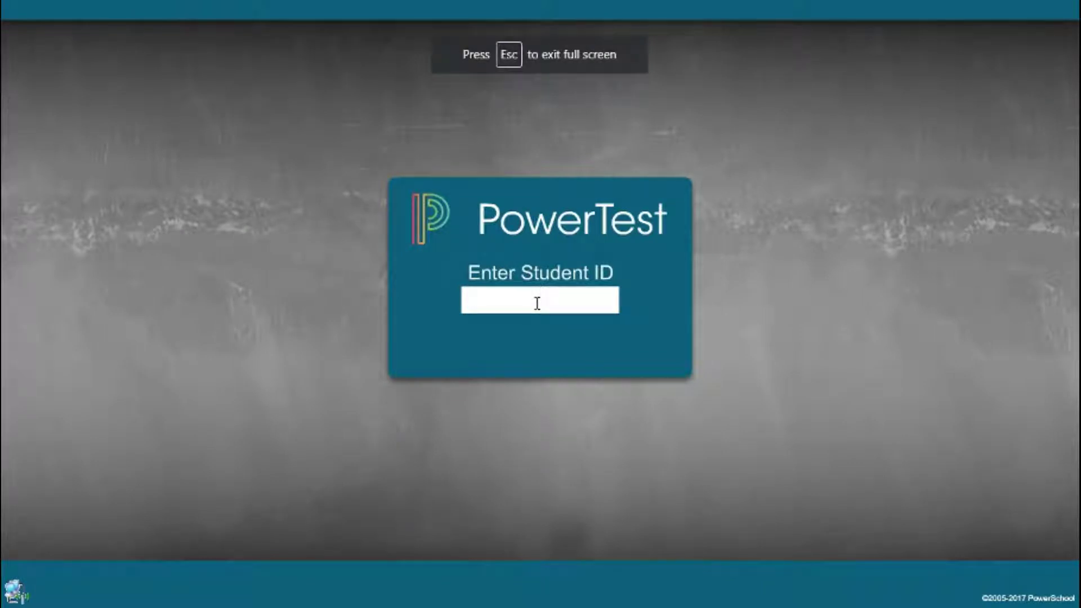
text(202)
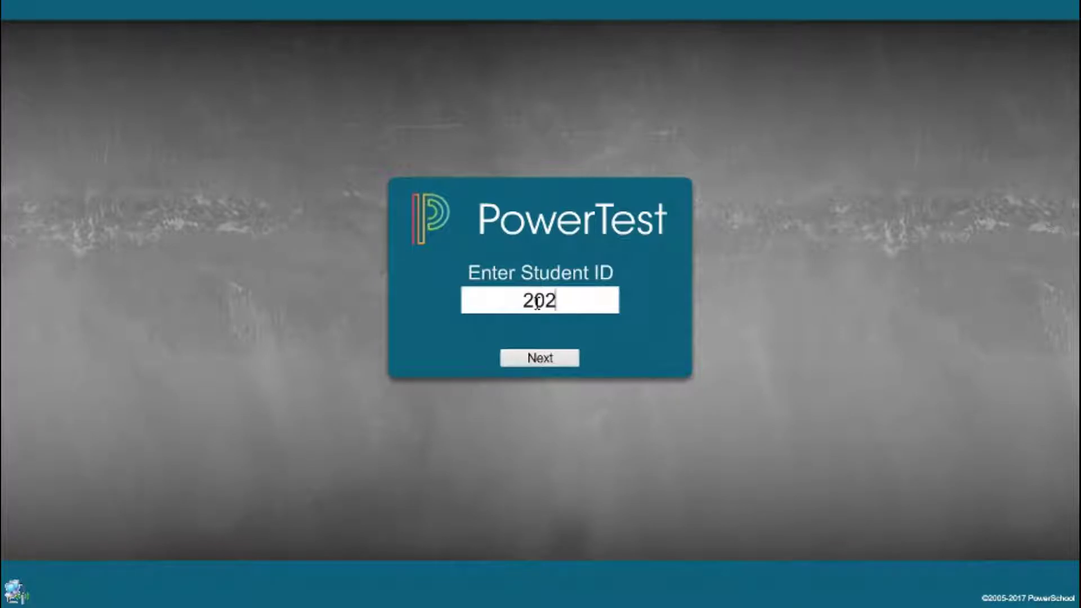
text(5647)
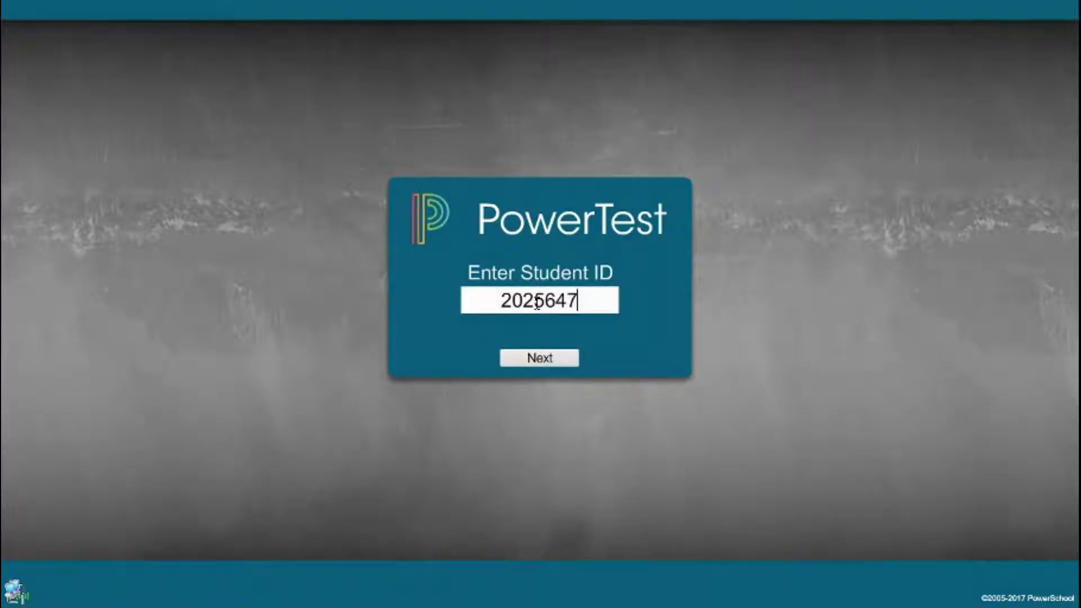
key(Return)
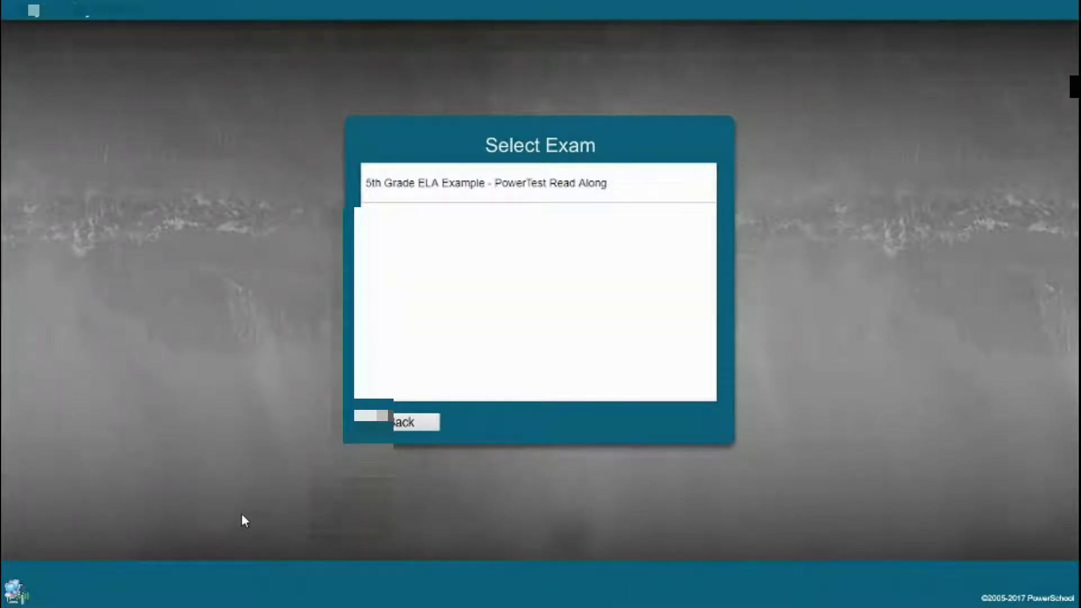
- Leave PowerTest and switch to the Assessment Testing Center page in the other Chrome window
key(super)
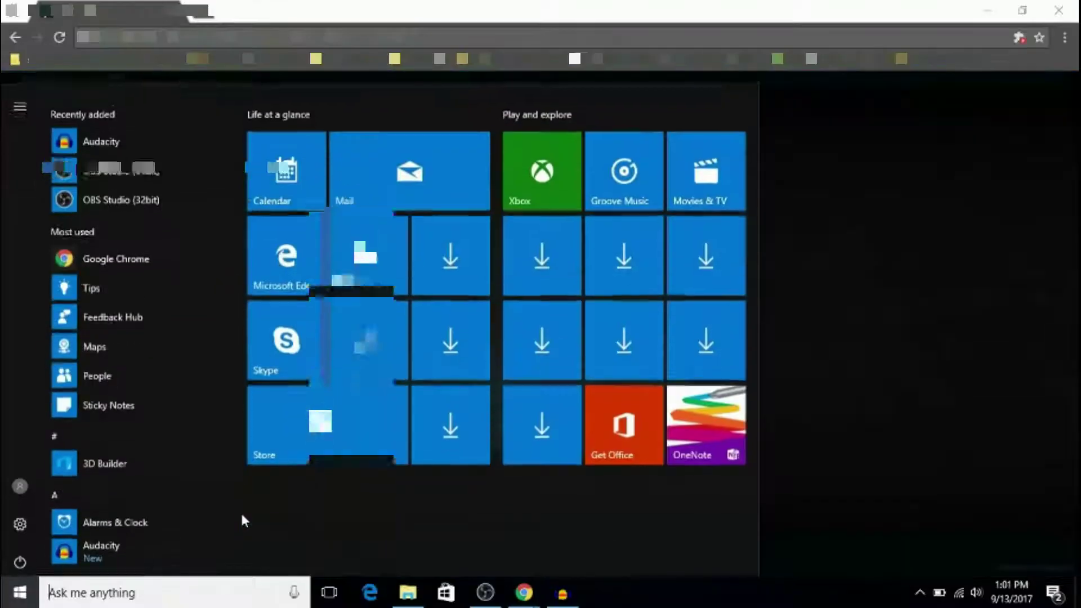
mouse_move(525, 599)
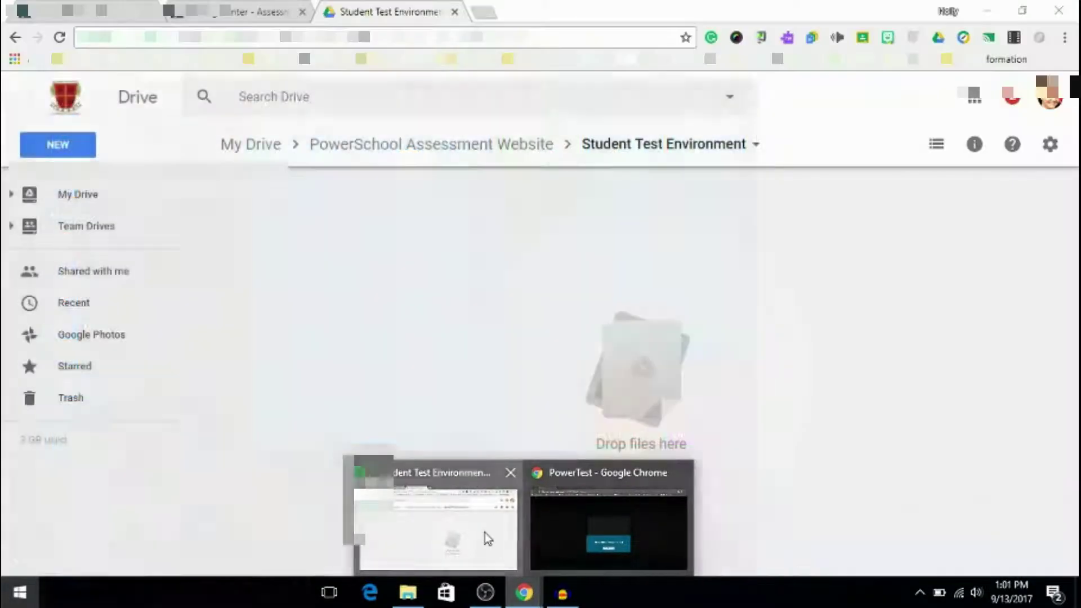
click(485, 533)
click(239, 7)
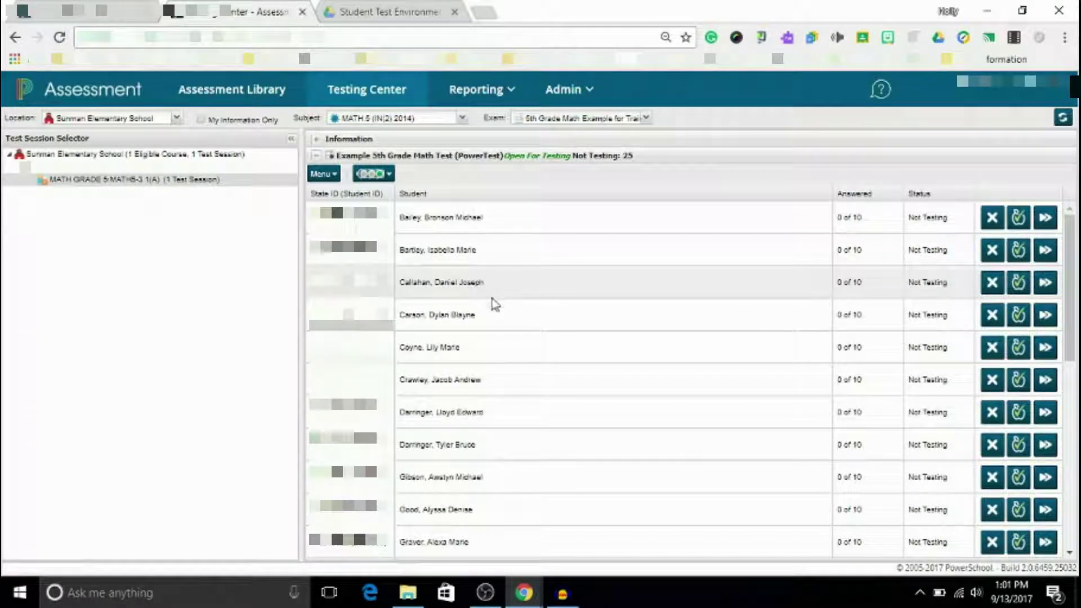
- Reload the Testing Center and open the MATH GRADE 5:MATH5-3 1(A) test session
click(59, 40)
click(601, 152)
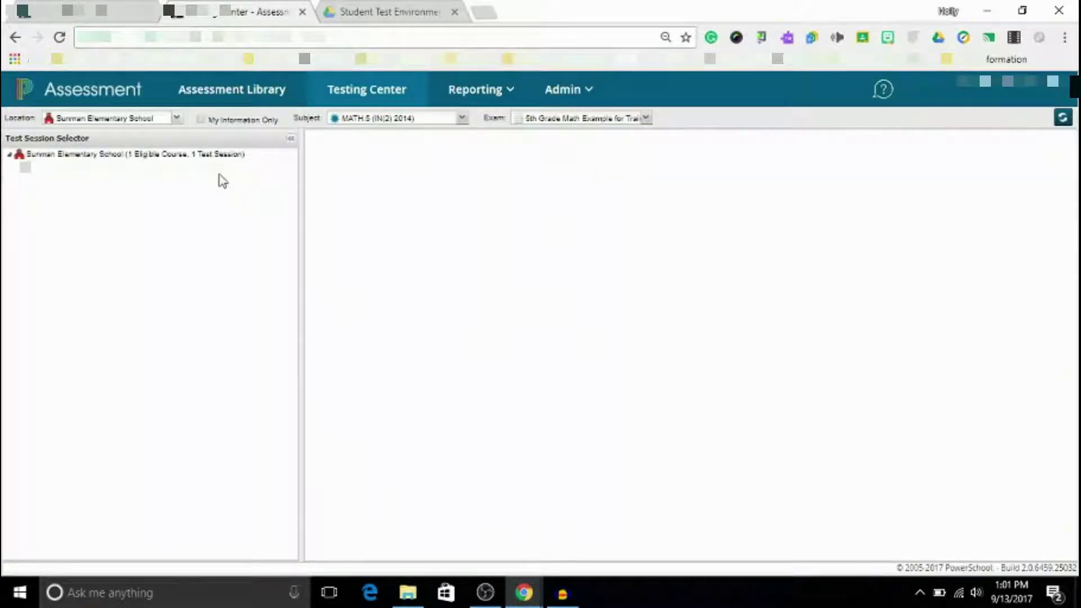
click(218, 180)
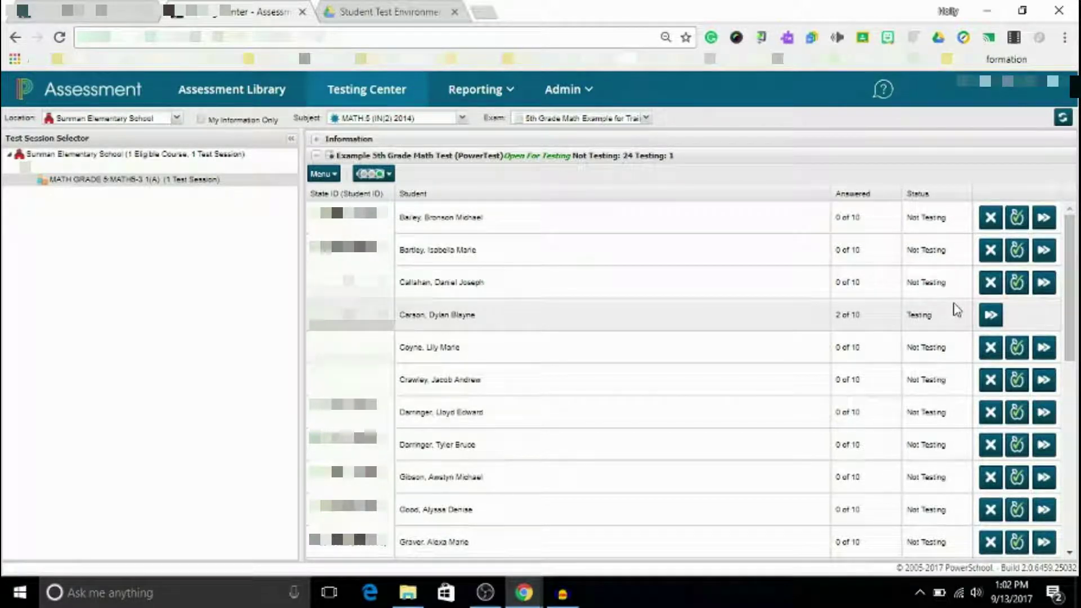
- Continue the exam for the timed-out student whose status is Testing, and confirm it
click(991, 318)
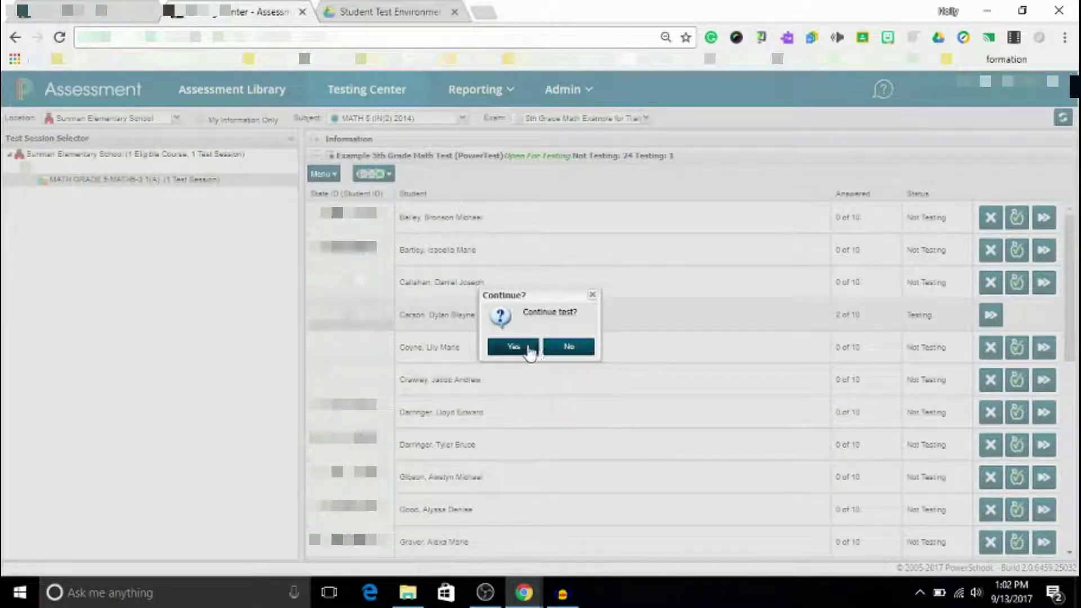
click(512, 346)
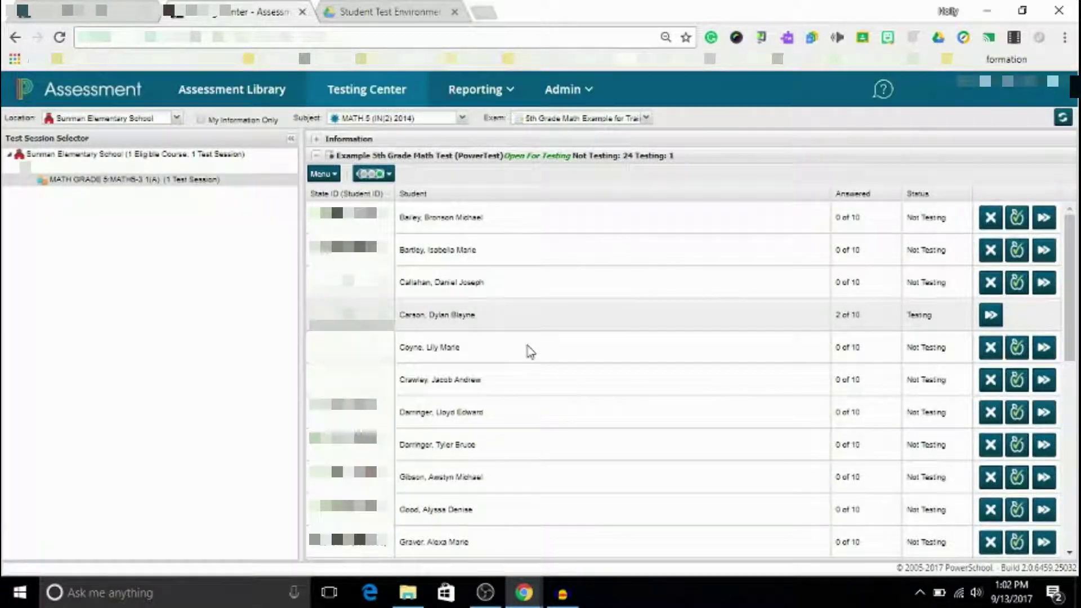
- Switch back to the PowerTest window and return to its full-screen exam selection
right_click(523, 595)
click(523, 596)
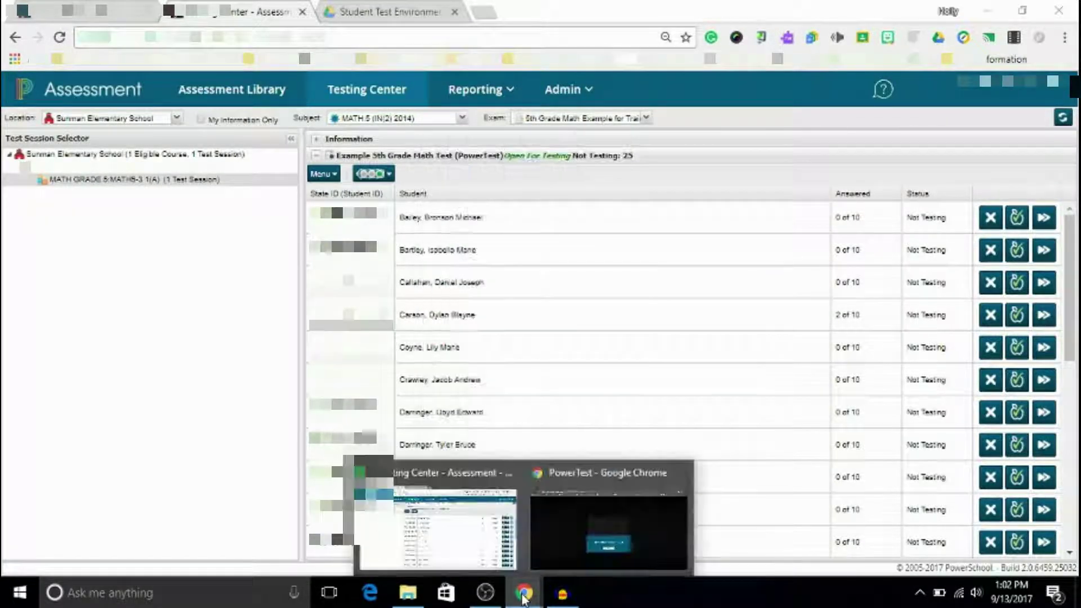
click(595, 542)
click(560, 434)
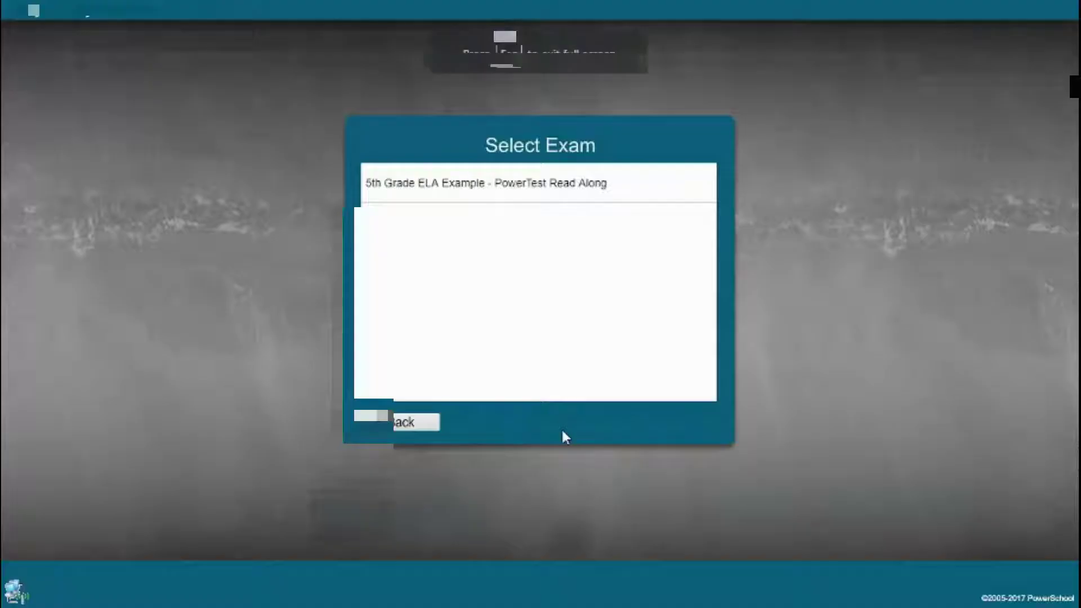
- Go back from the exam list to the login and sign in again with the student's ID
click(401, 423)
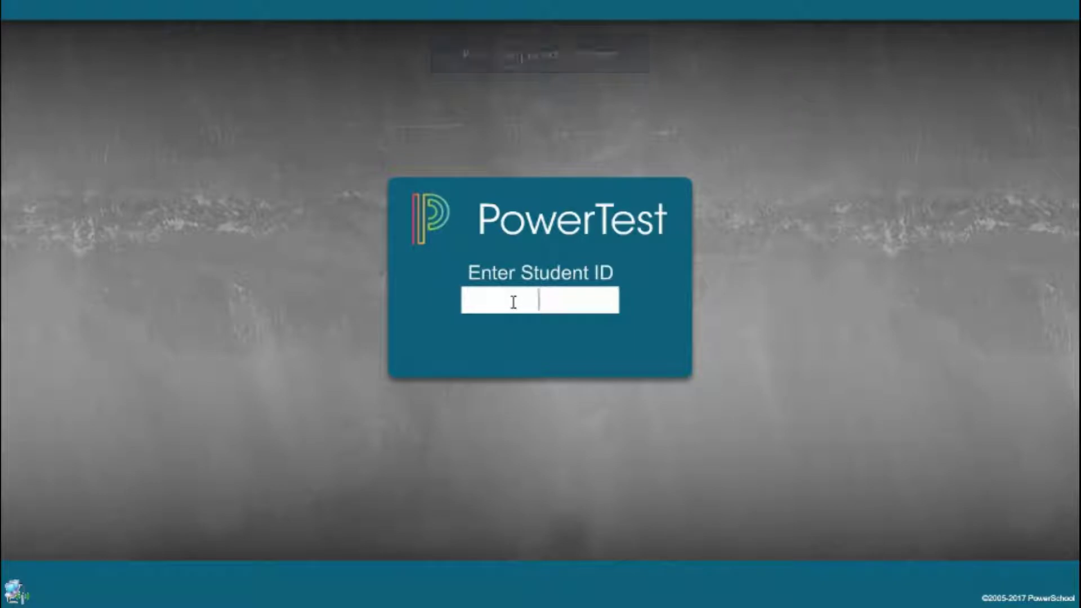
text(202)
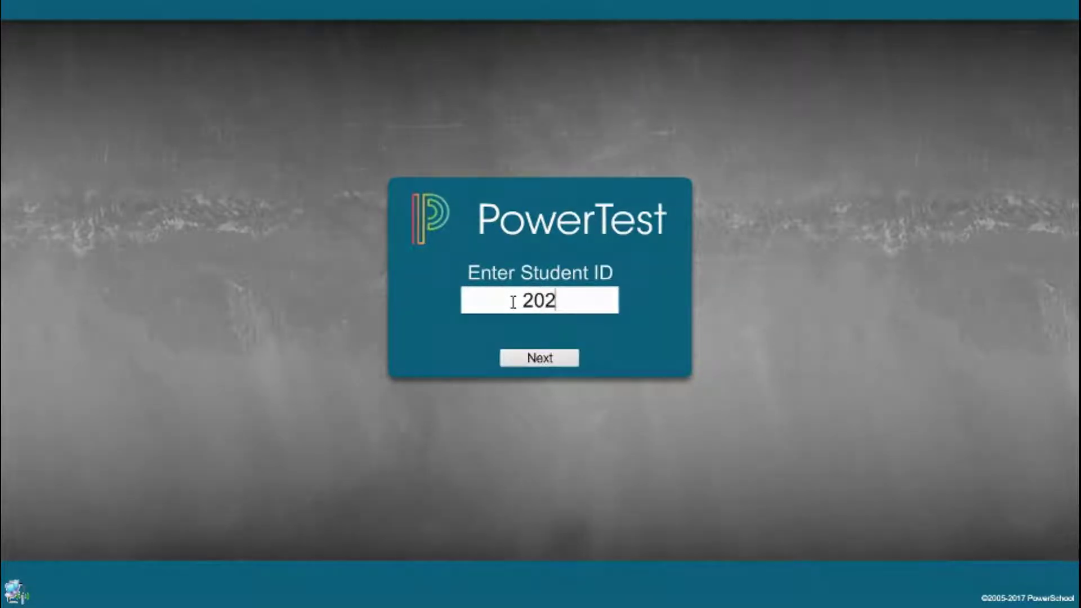
text(5647)
key(Return)
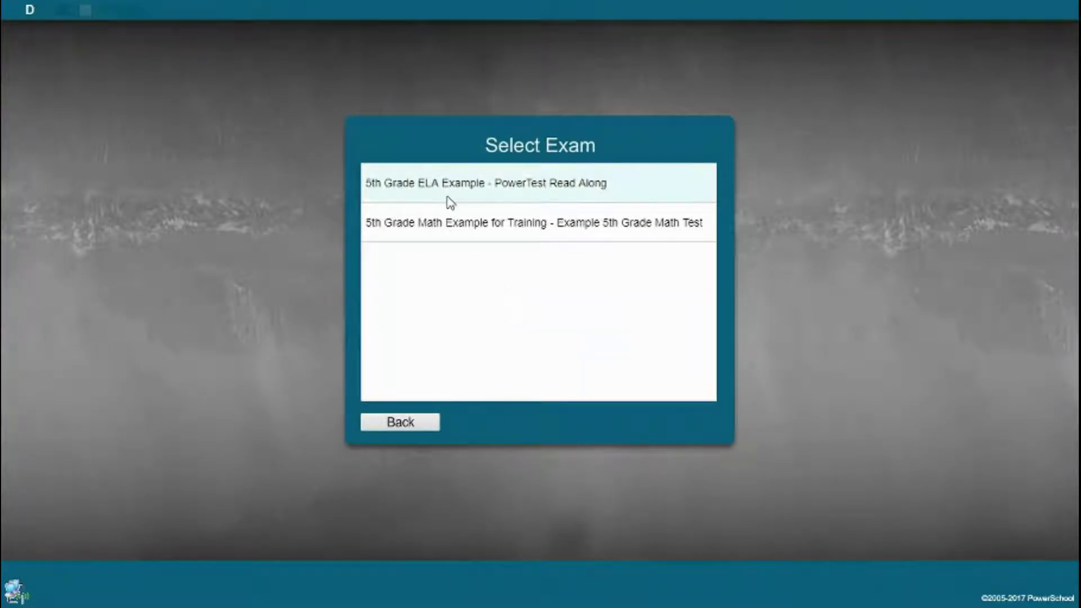
- Open the 5th Grade Math Example for Training exam, entering its download password, and resume the test
click(446, 232)
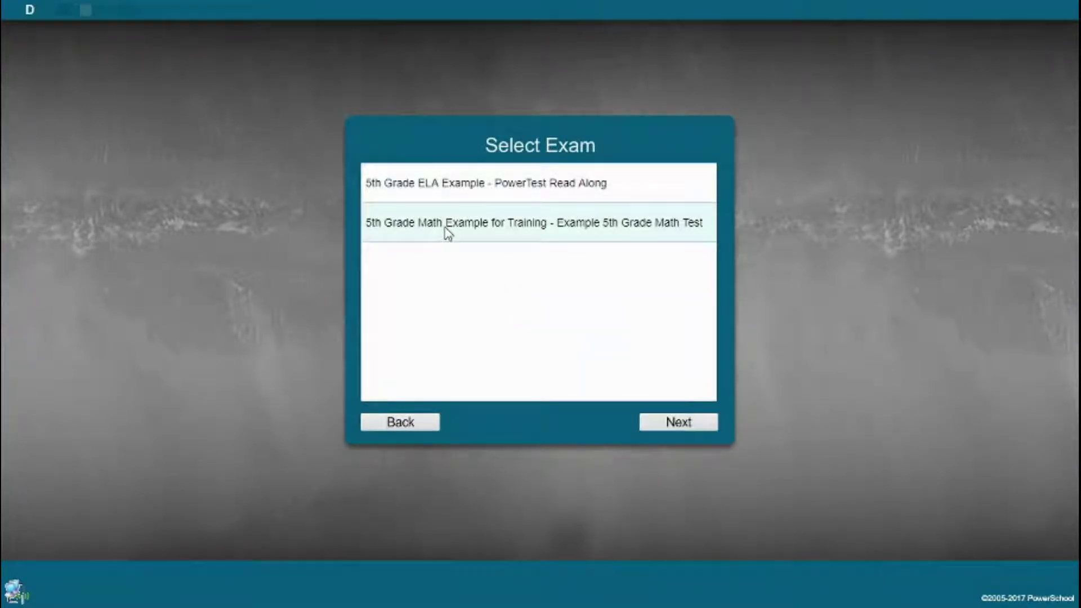
click(673, 426)
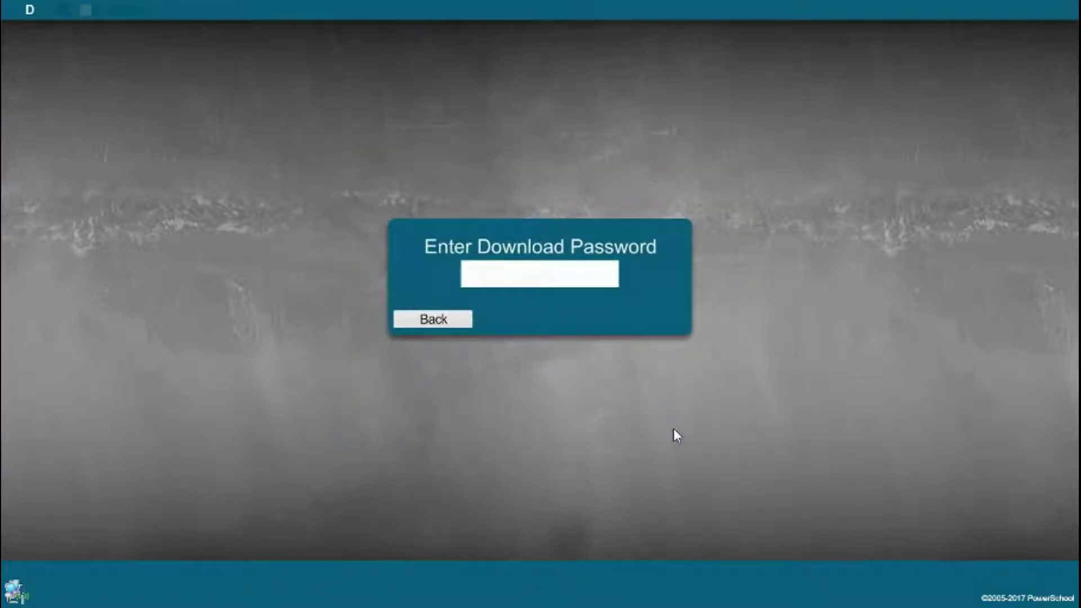
text(******)
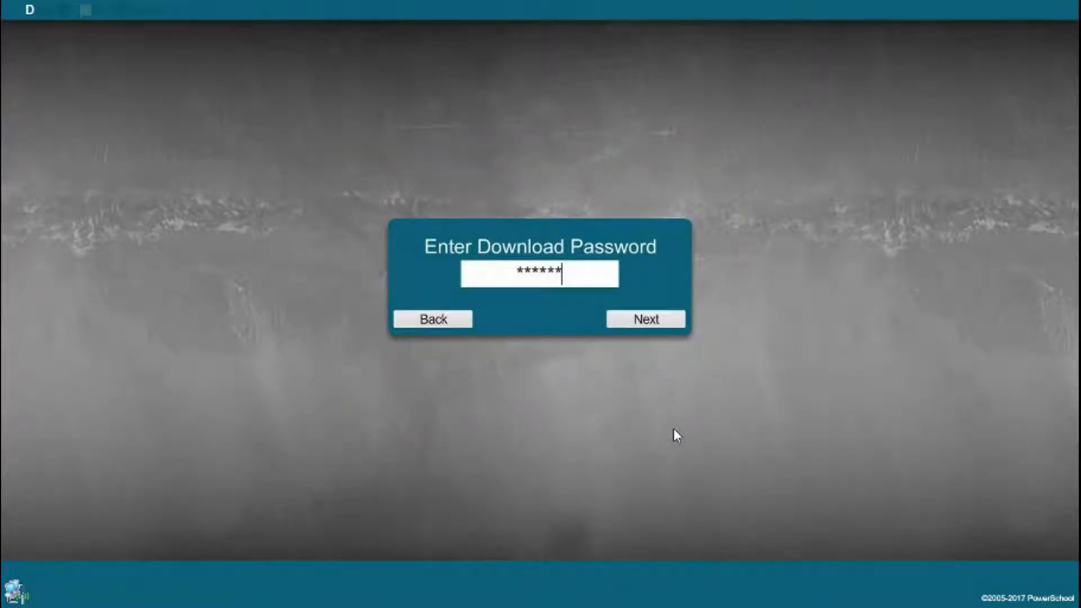
text(**)
key(Return)
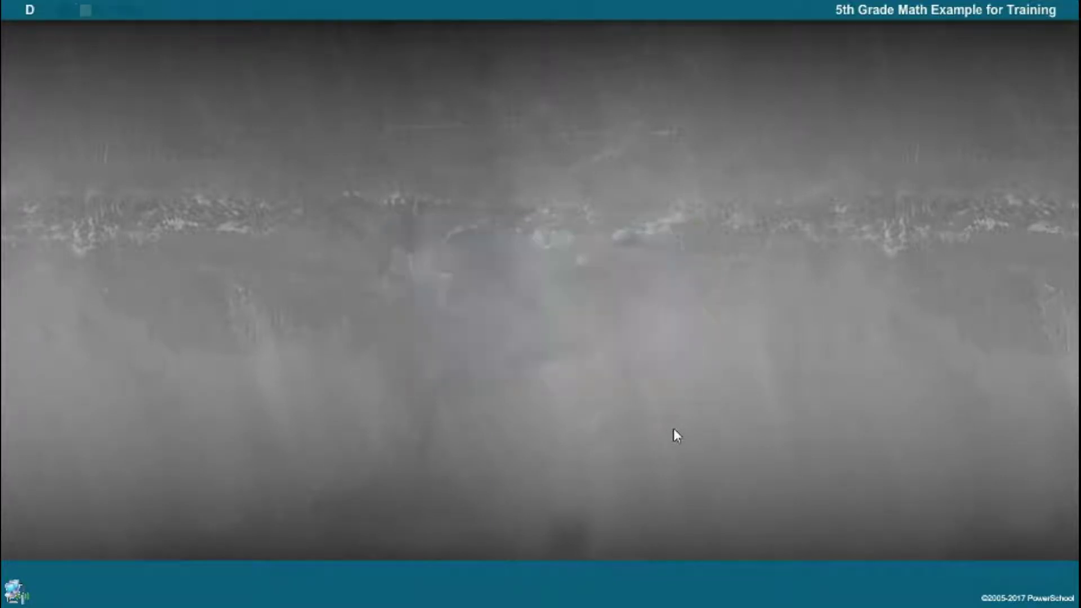
click(634, 345)
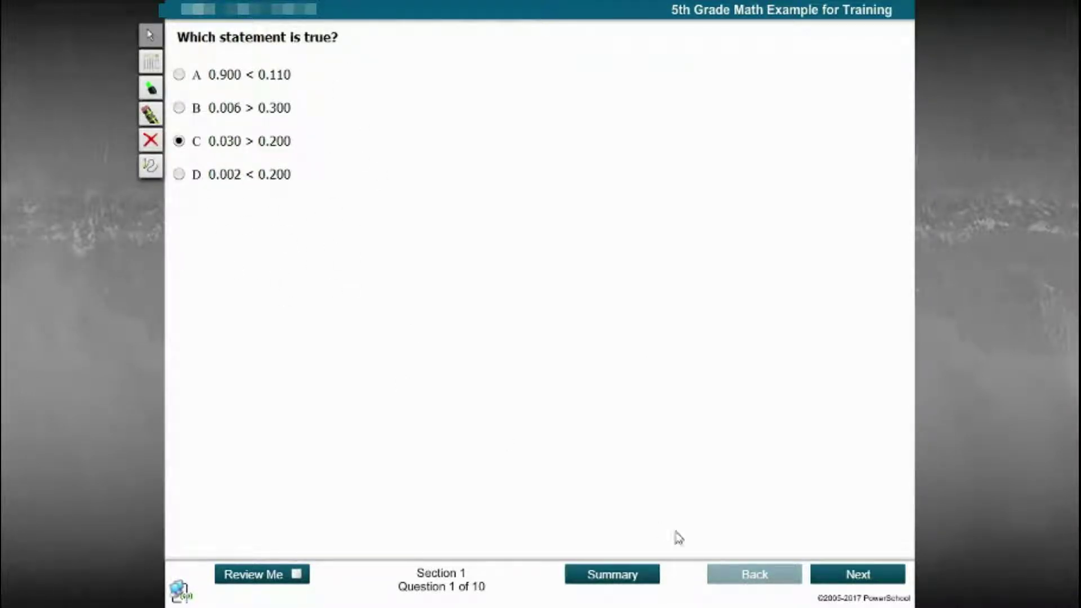
- Advance to question 3, answer it with 870,000 × 1/10, and submit section 1
click(838, 573)
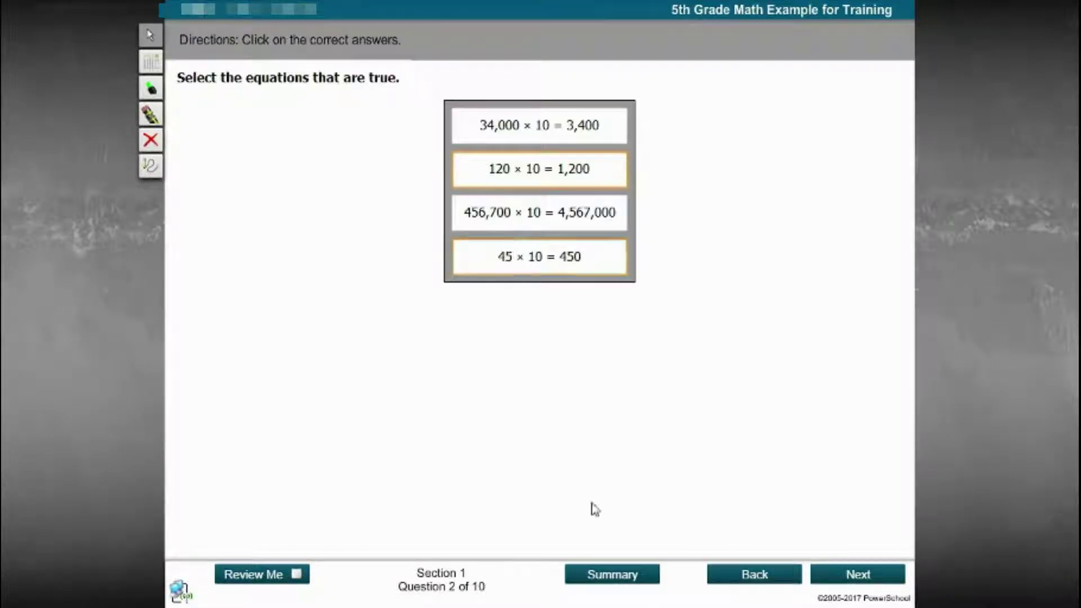
click(864, 575)
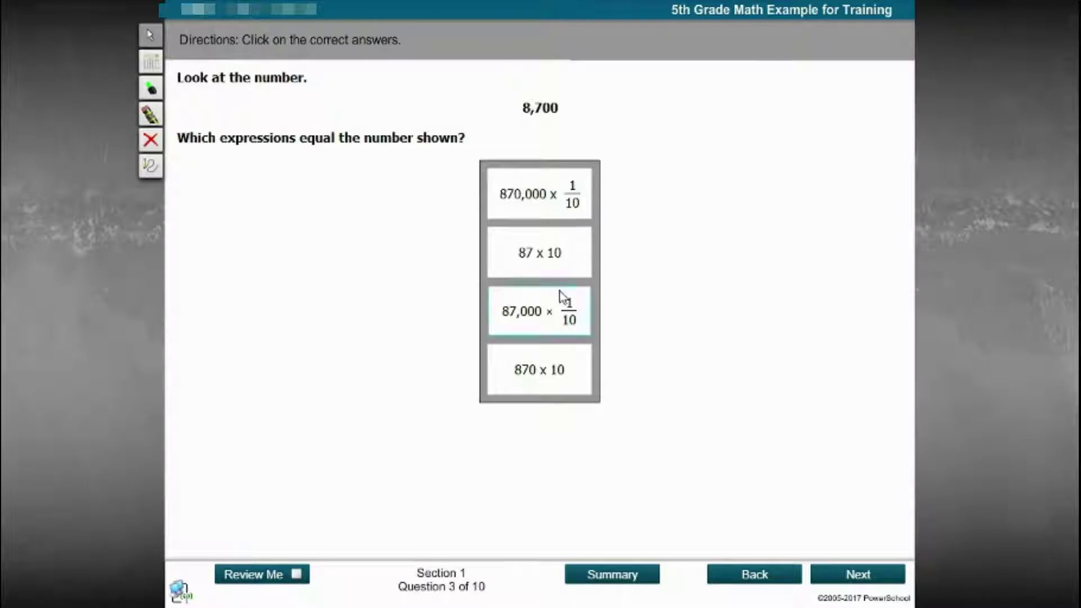
click(550, 213)
click(851, 576)
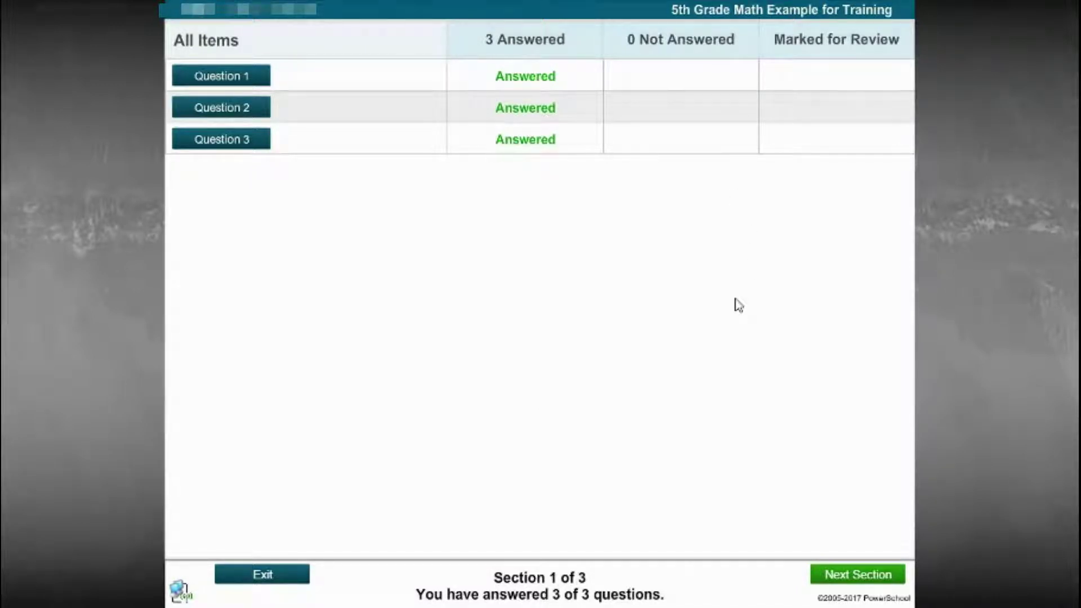
click(880, 577)
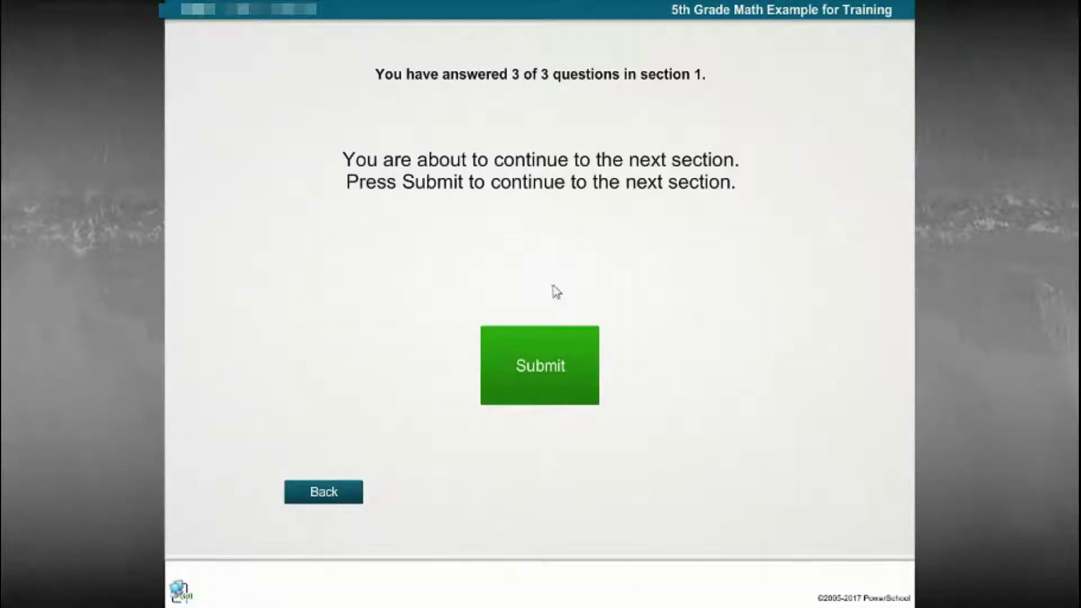
click(506, 355)
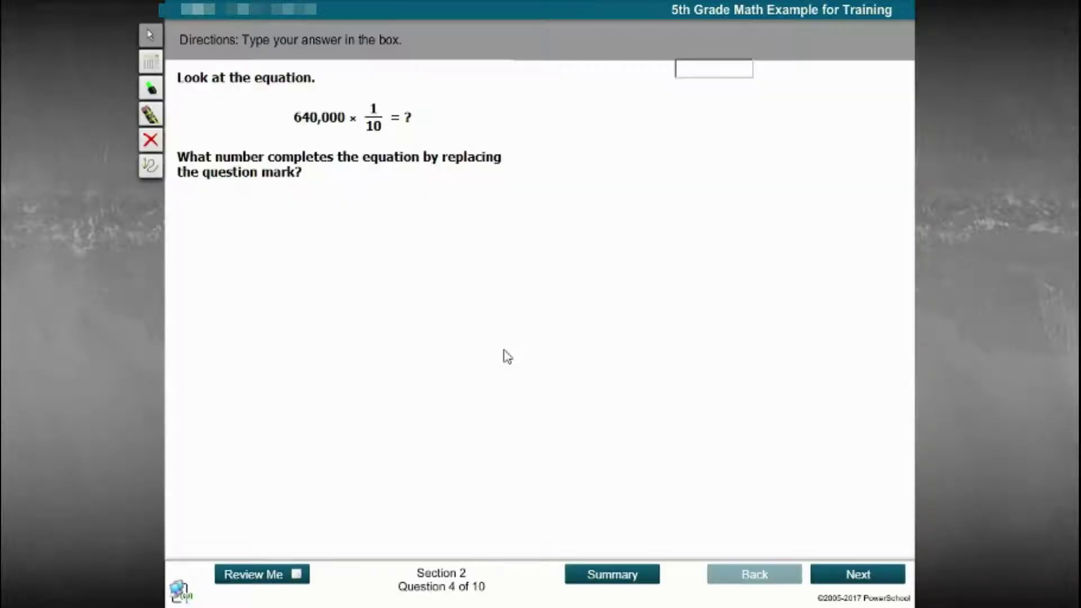
- Try out the calculator, highlighter, eraser and cross-out tools on question 4, highlighting and erasing "What number completes"
click(151, 62)
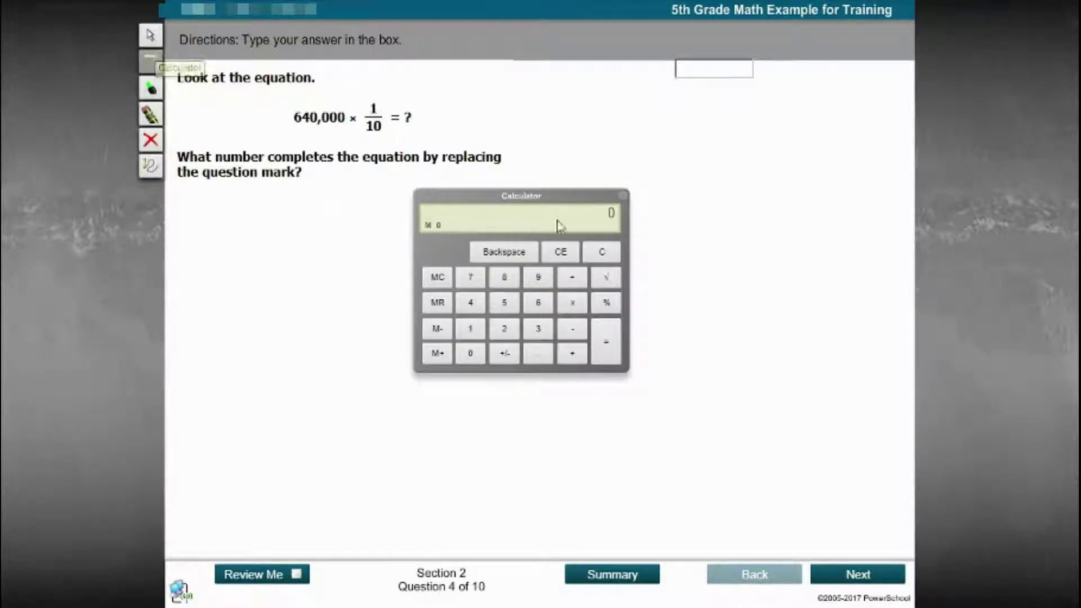
click(622, 196)
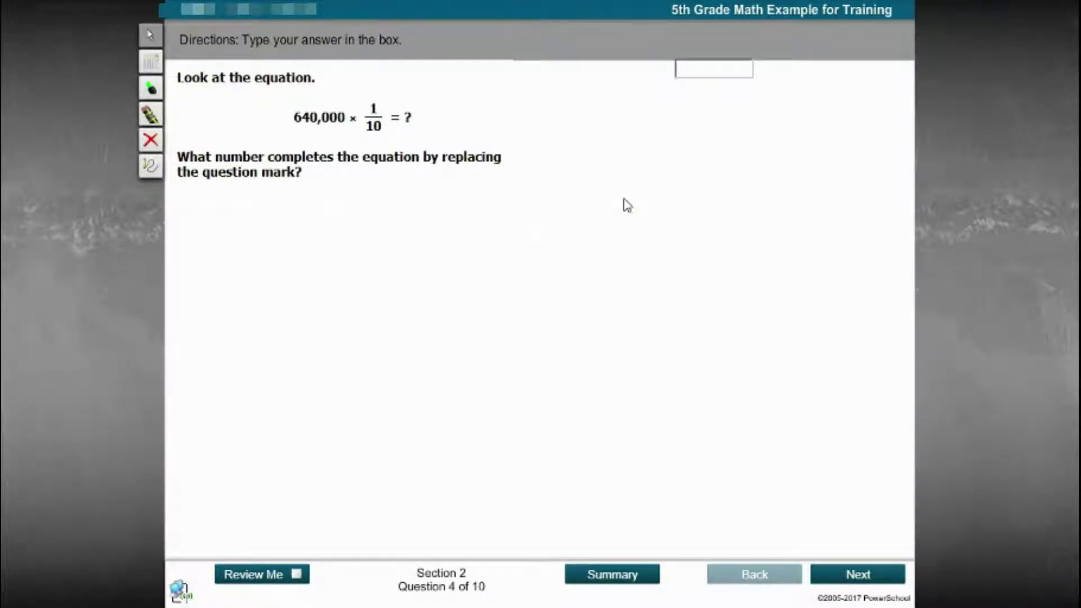
click(151, 87)
drag(180, 162, 346, 169)
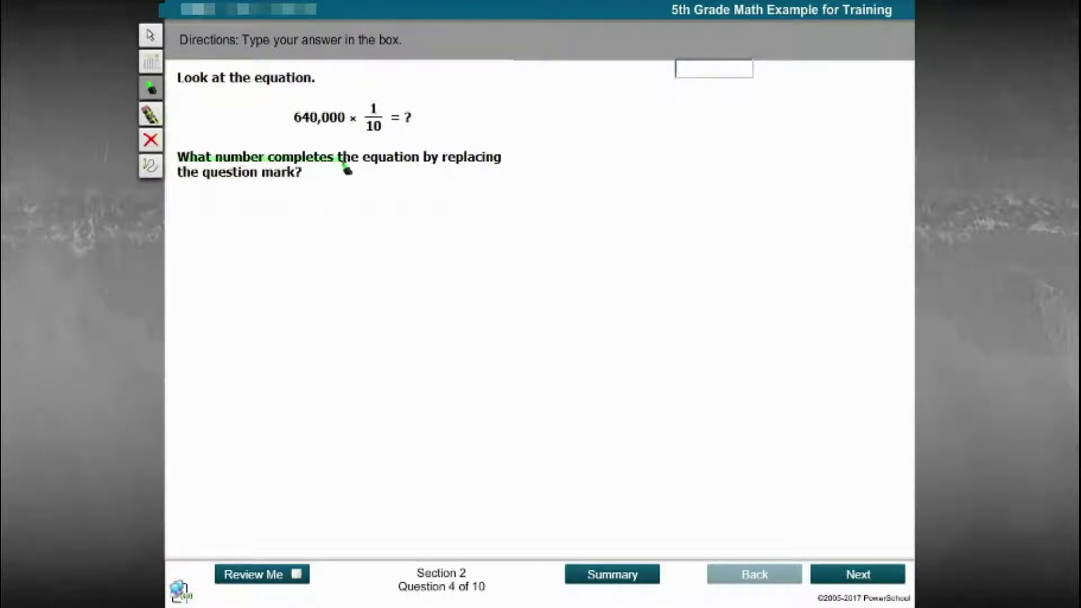
click(150, 119)
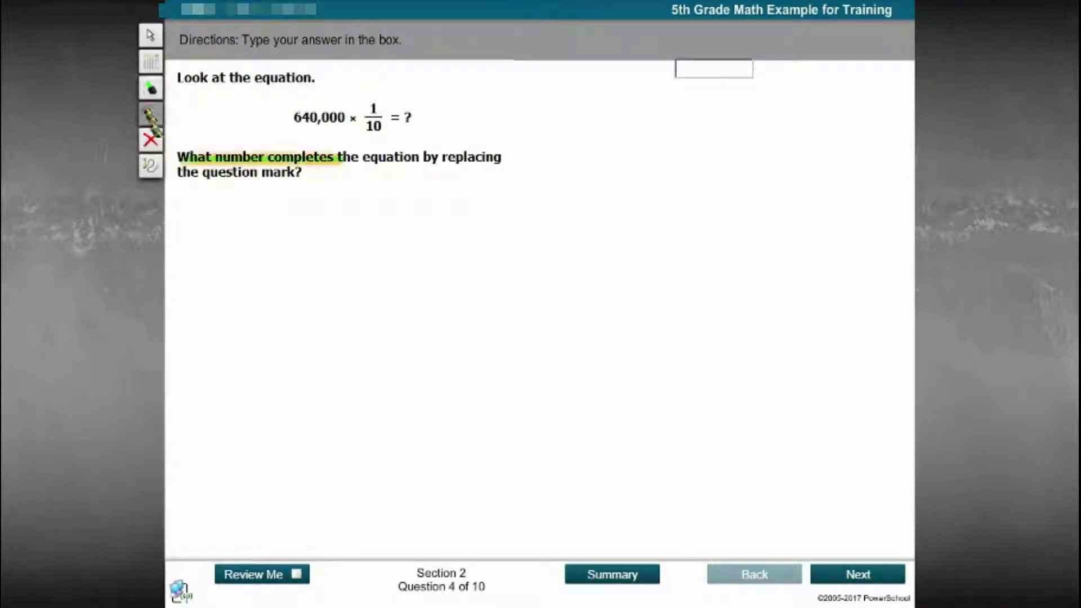
click(236, 159)
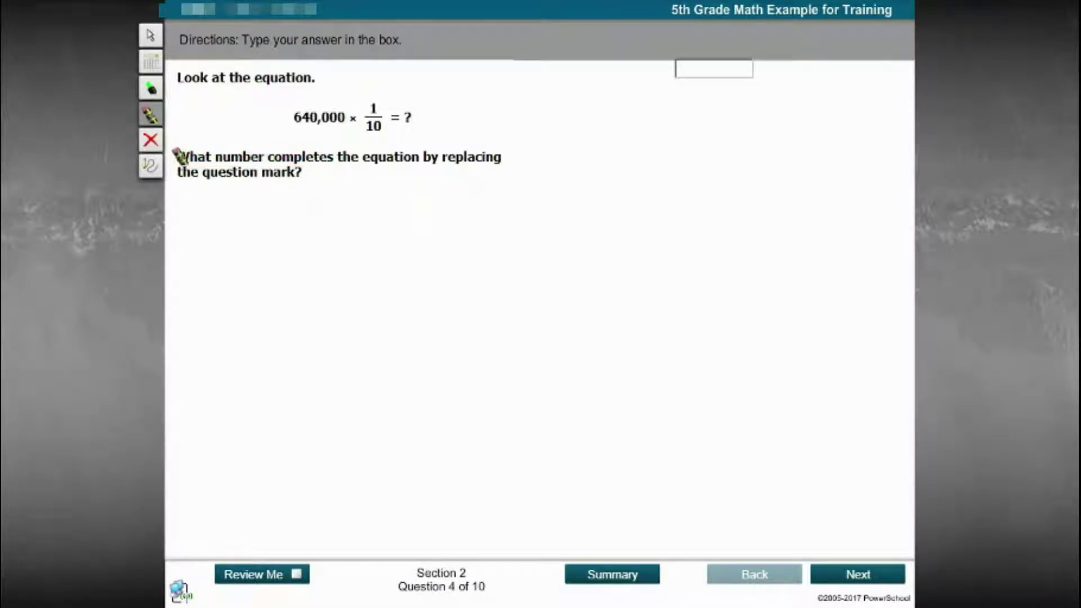
click(149, 140)
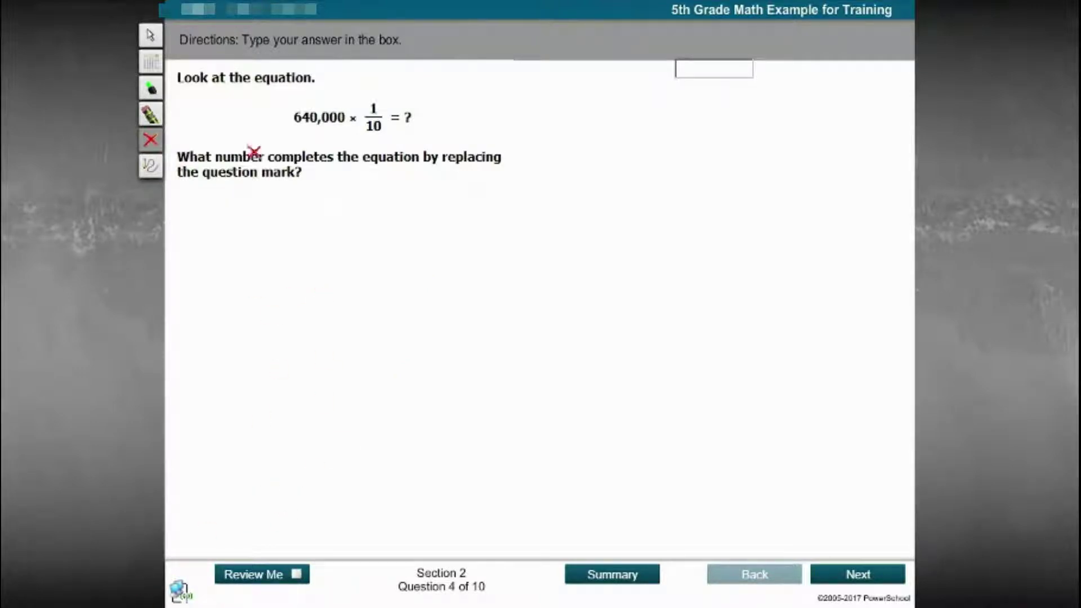
click(151, 143)
- Scribble freehand with the pencil below question 4, enter 640 as its answer, and continue to question 5
click(153, 167)
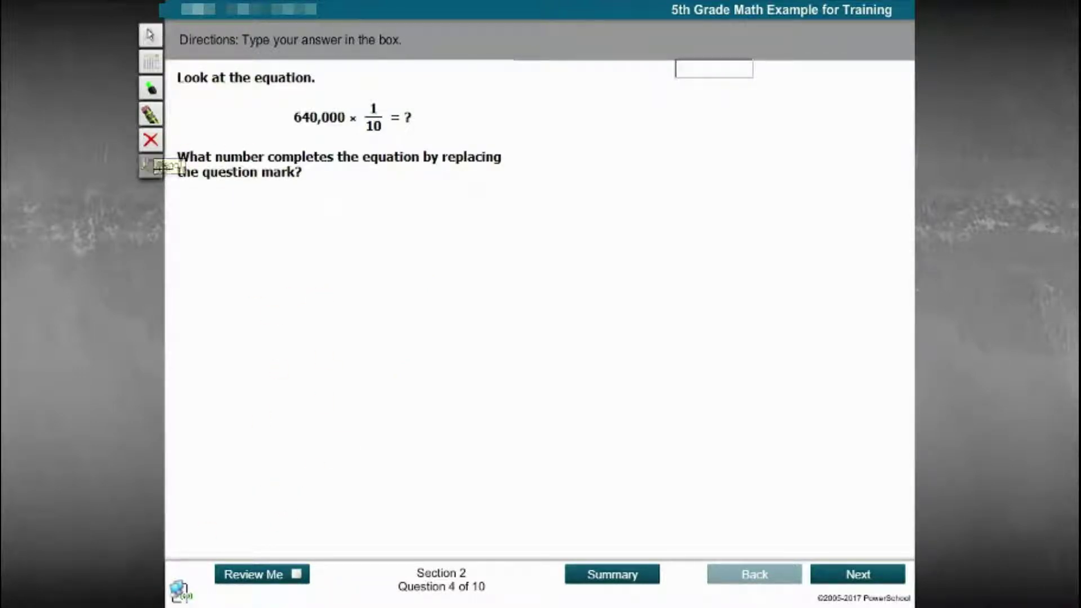
mouse_move(335, 247)
mouse_down()
mouse_move(297, 301)
mouse_move(495, 282)
mouse_move(380, 329)
mouse_move(373, 237)
mouse_up()
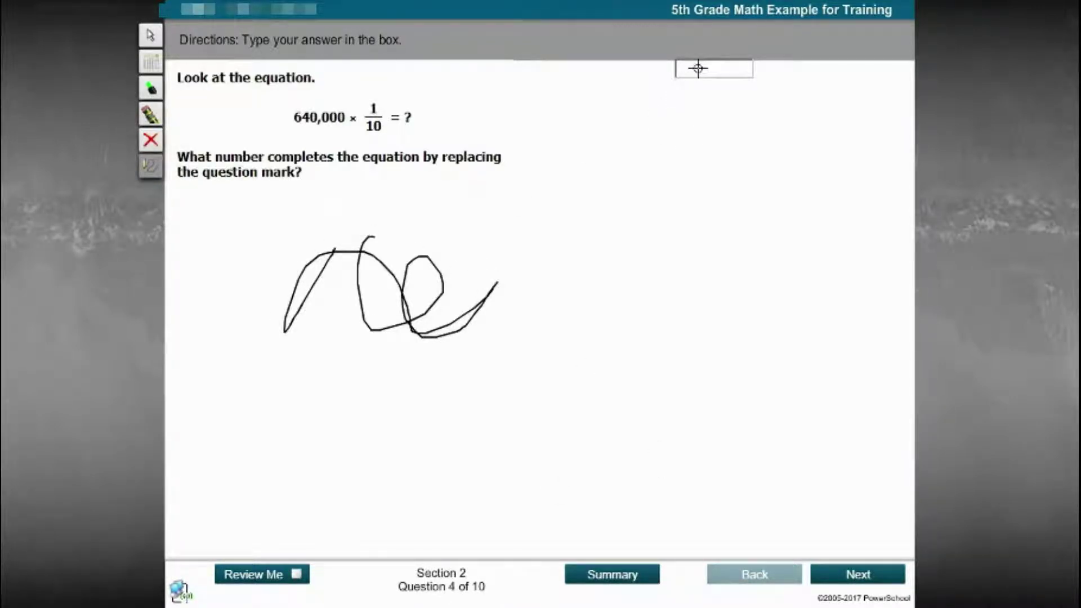
click(150, 35)
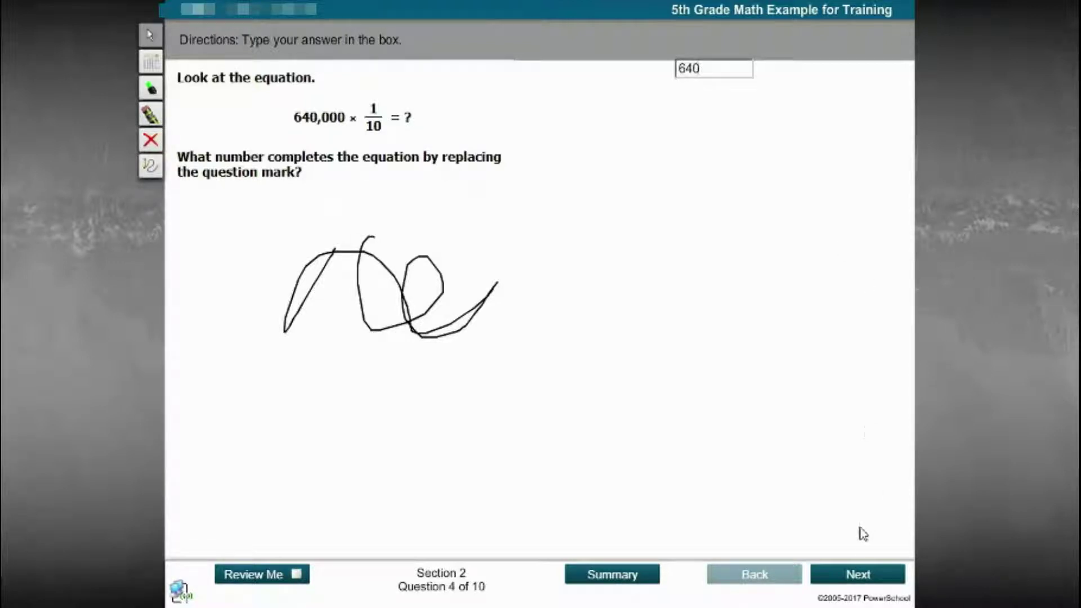
click(858, 574)
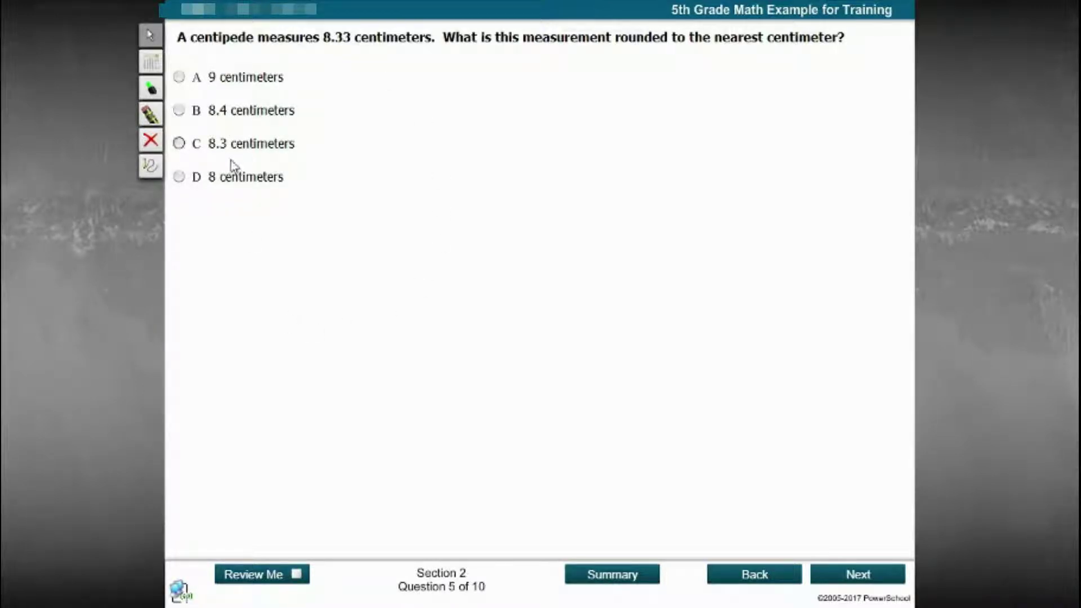
- Answer question 5 with D, 8 centimeters, and question 6 with A, 0.16, continuing to the section summary
click(223, 180)
click(840, 575)
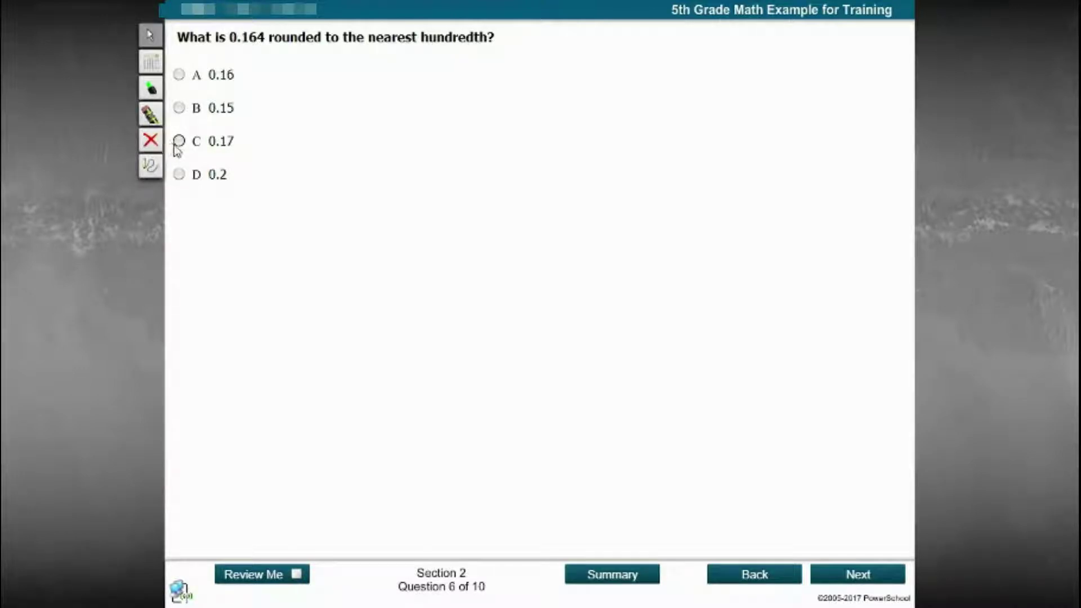
click(178, 75)
click(816, 572)
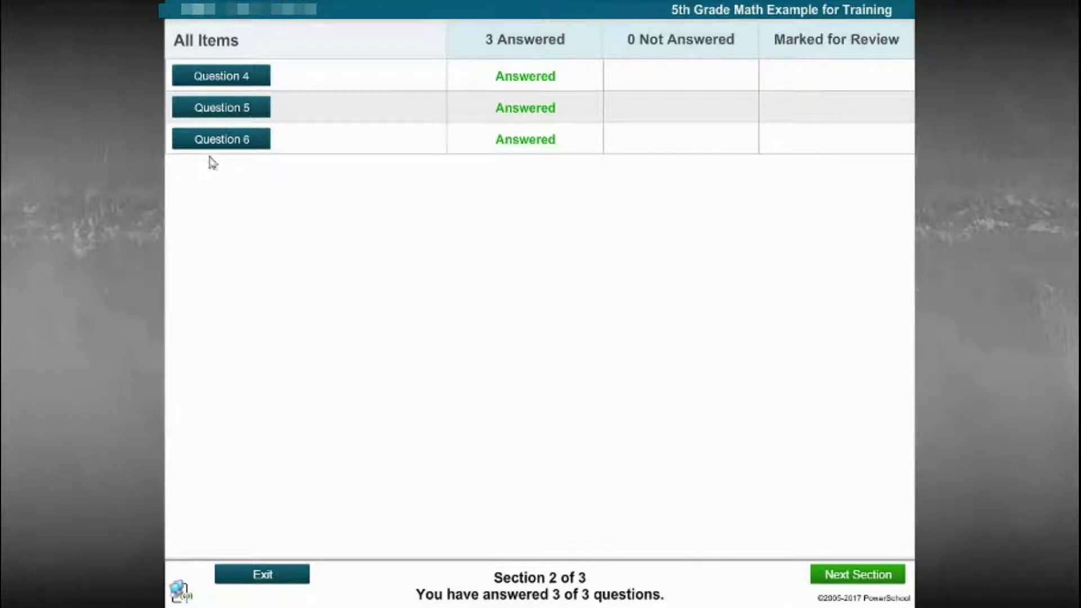
- Reopen question 4 from the summary, mark it for review, and page forward to the section 2 summary
click(212, 77)
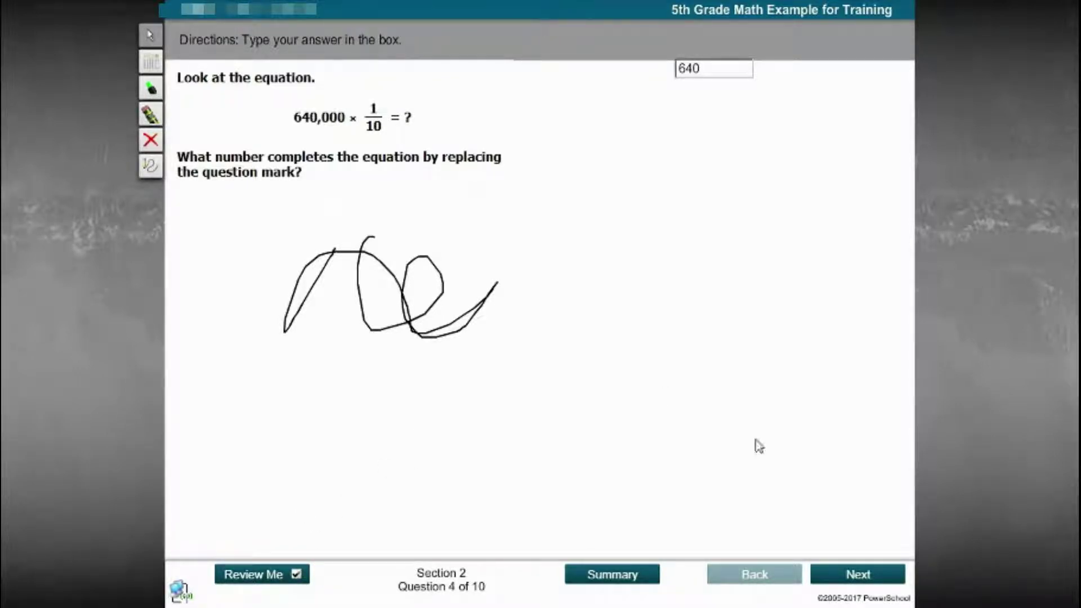
click(835, 577)
click(835, 577)
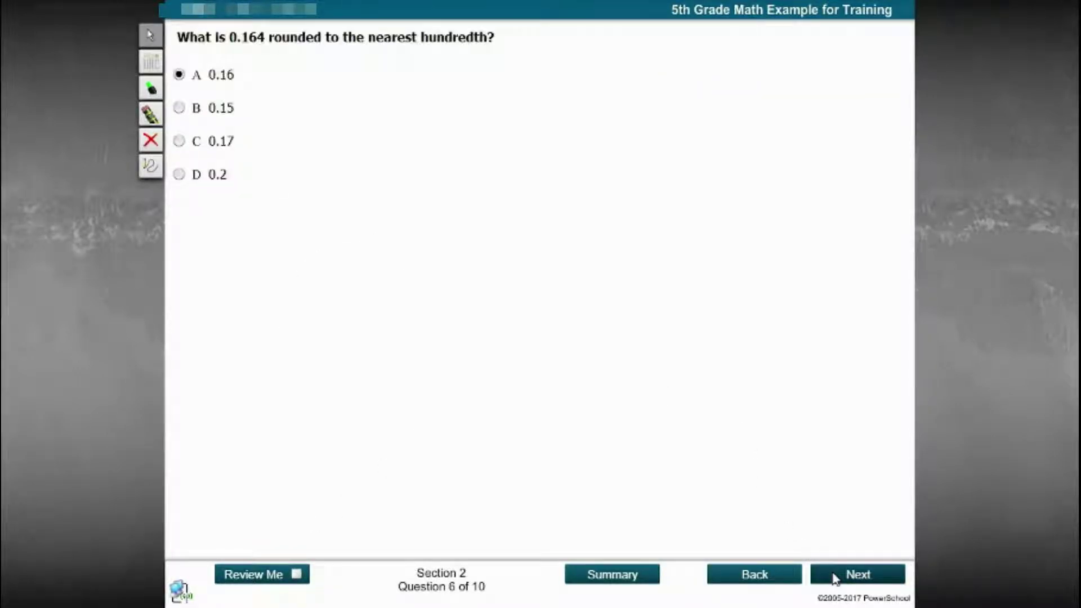
click(835, 577)
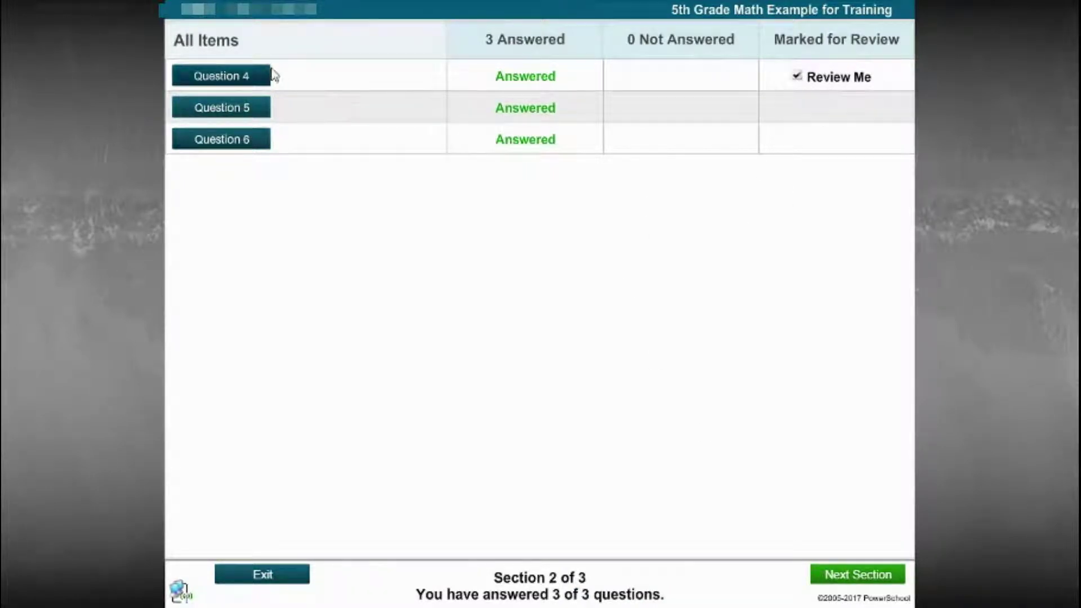
- Remove the Review Me mark from question 4 and submit section 2 to continue to section 3
click(246, 77)
click(293, 577)
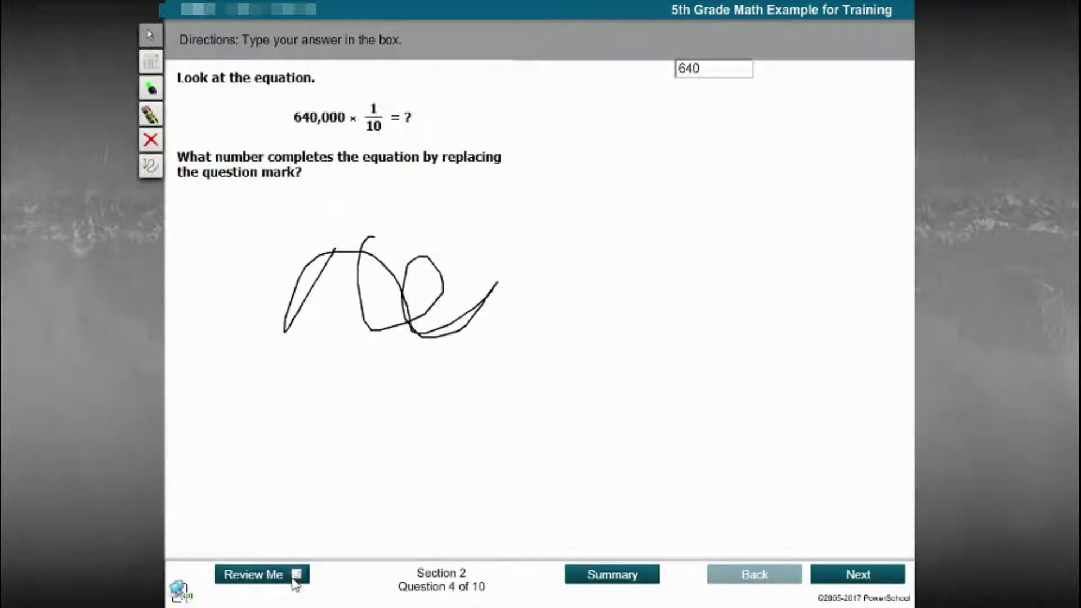
click(612, 574)
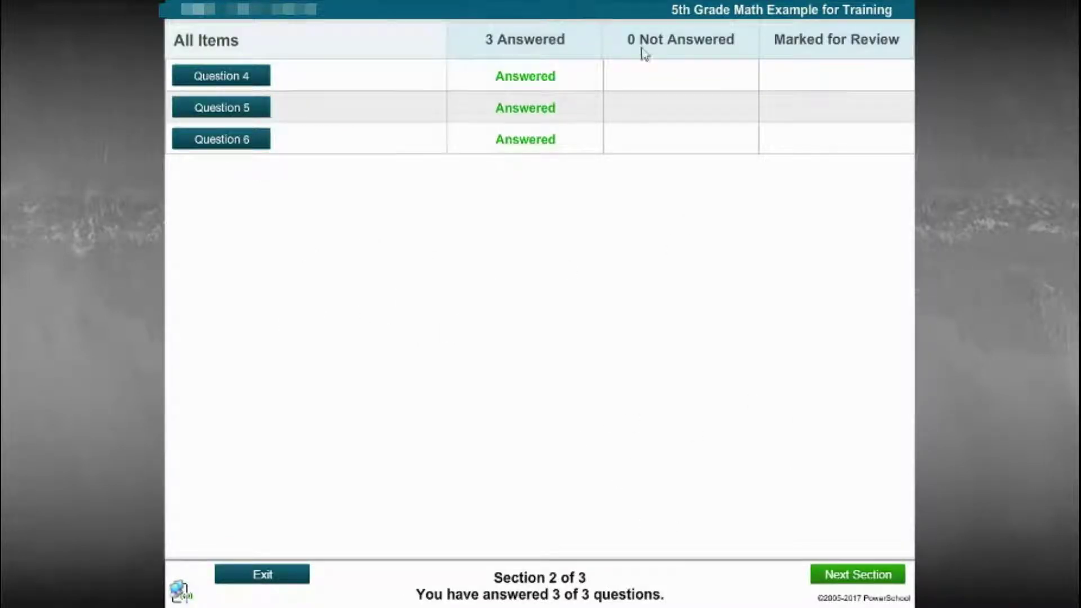
click(873, 573)
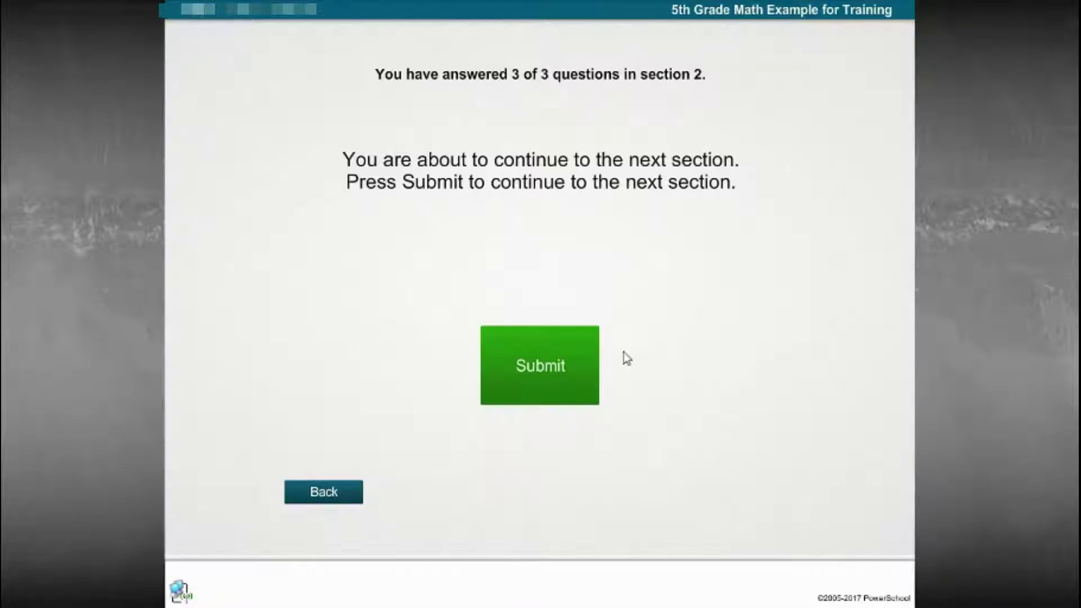
click(527, 365)
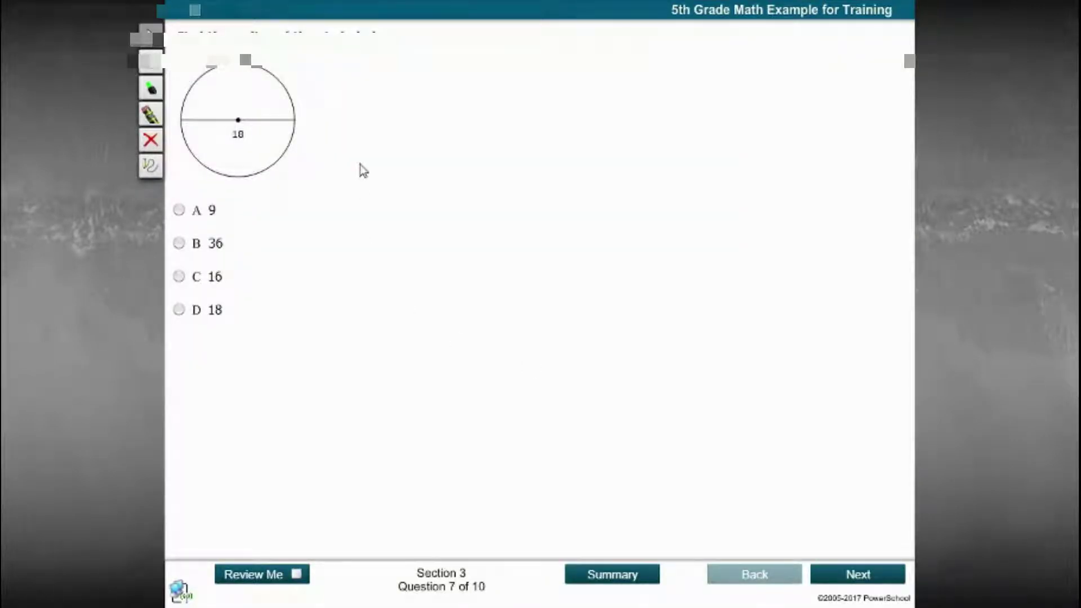
- Exit full screen on question 7, return to the test during the time-out countdown, and answer with A, 9
key(Escape)
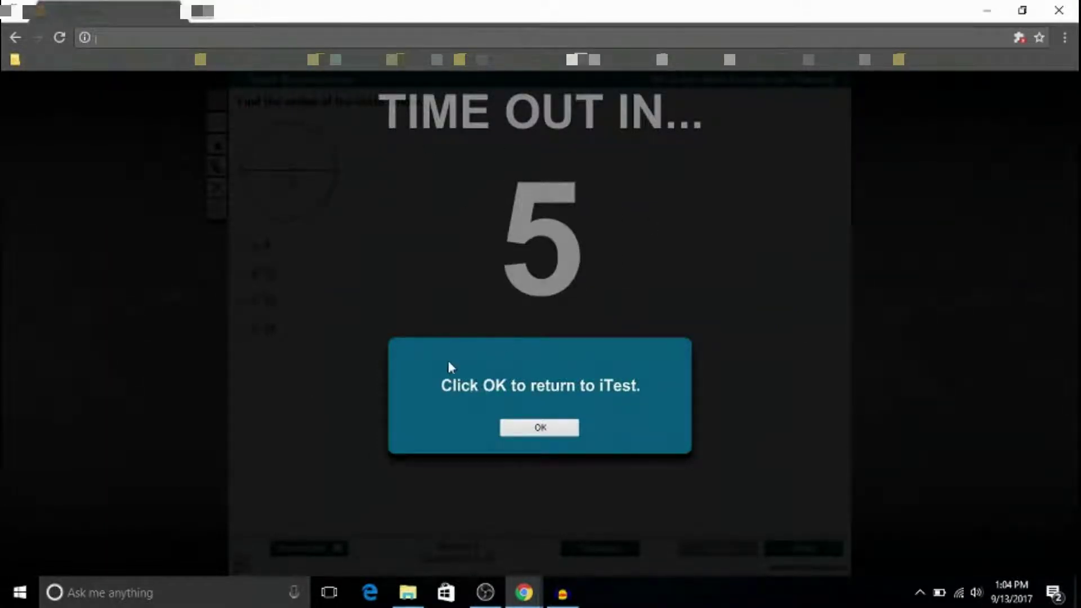
click(549, 428)
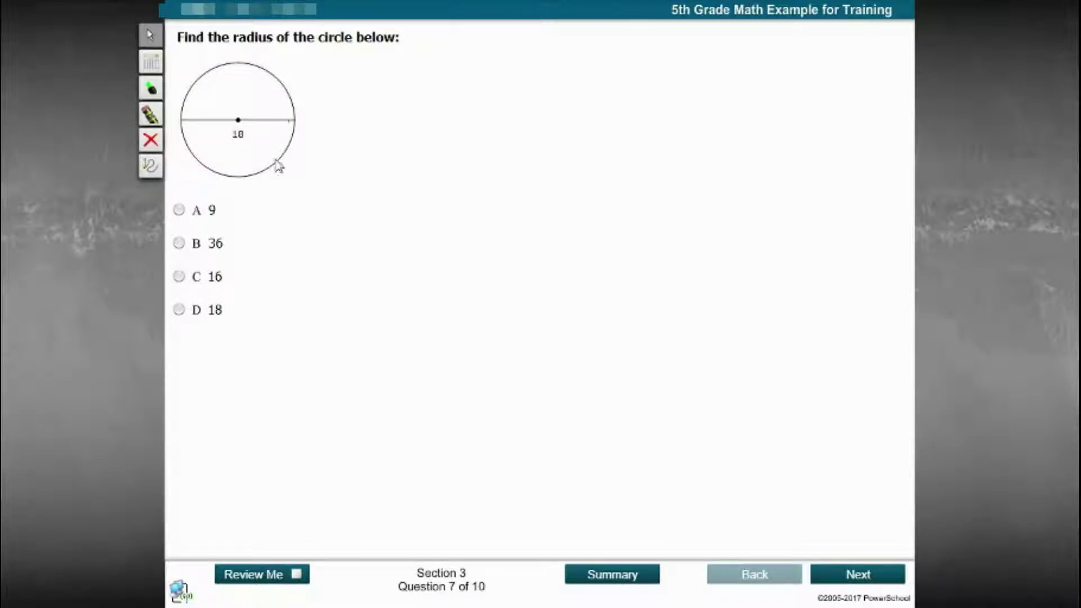
click(194, 213)
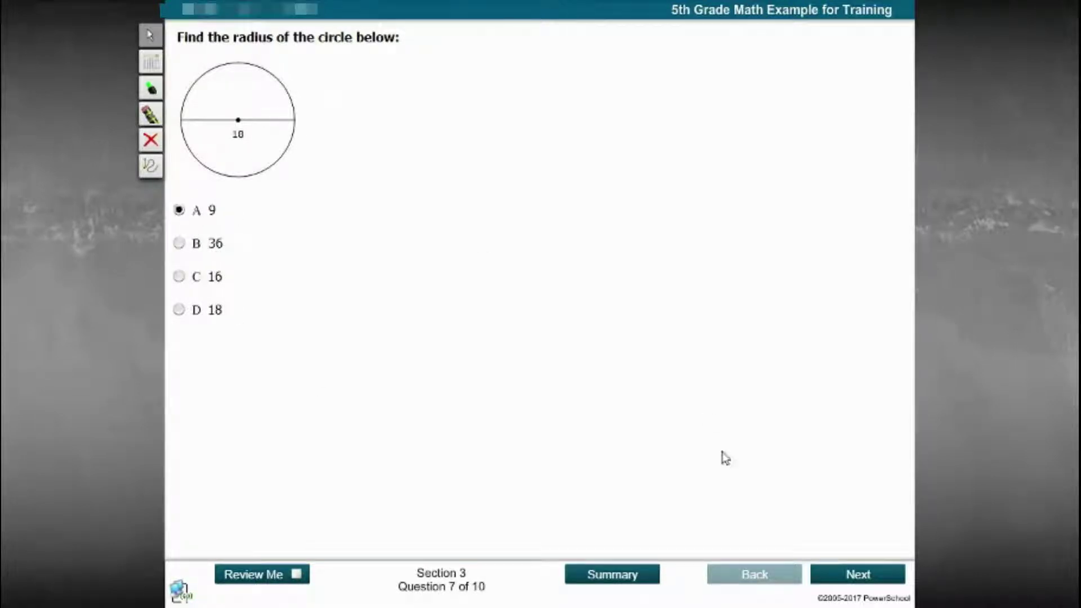
- Answer question 8 with C, 12, question 9 with B, Acute, and question 10 with C, radius, continuing to the section 3 summary
click(856, 573)
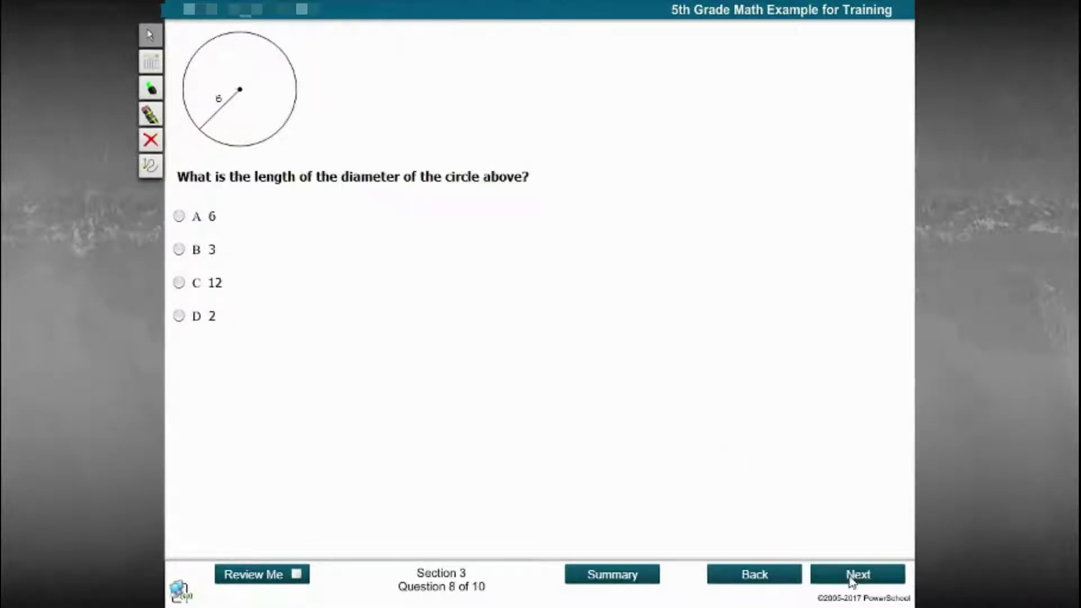
click(204, 282)
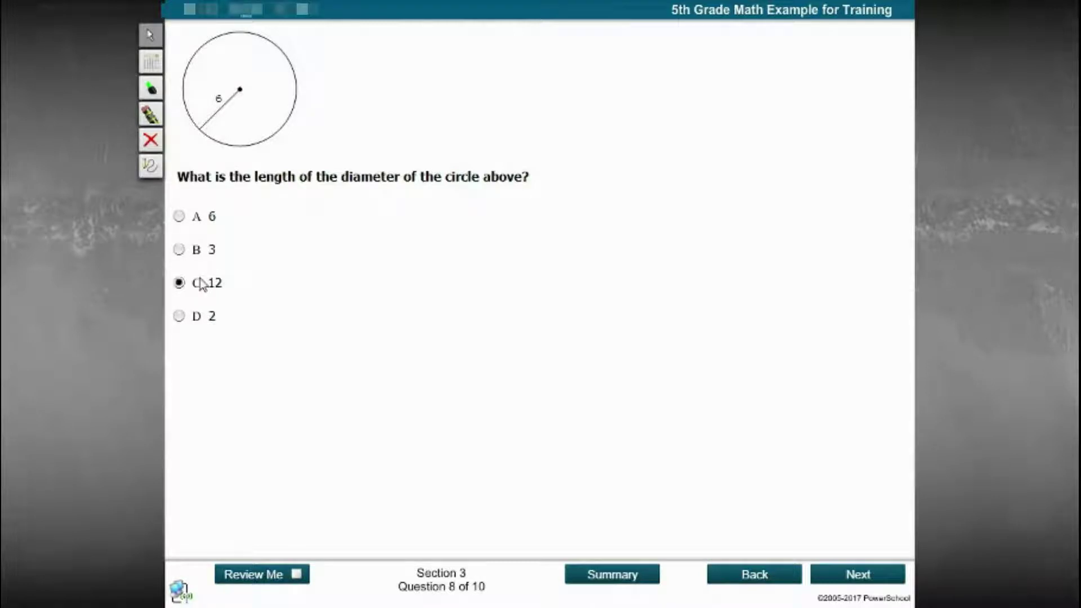
click(839, 578)
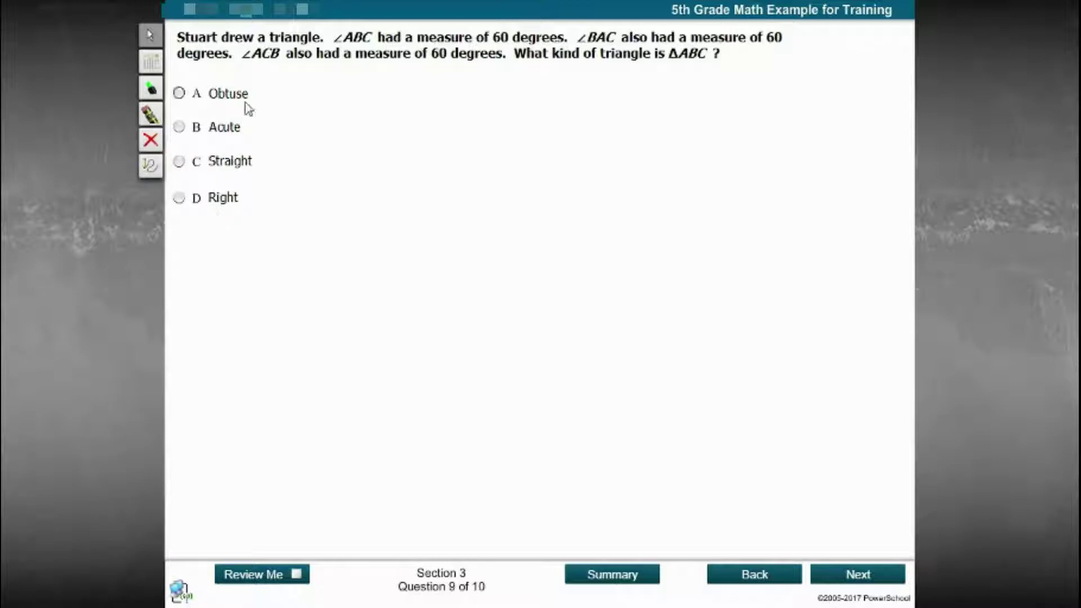
click(225, 130)
click(844, 576)
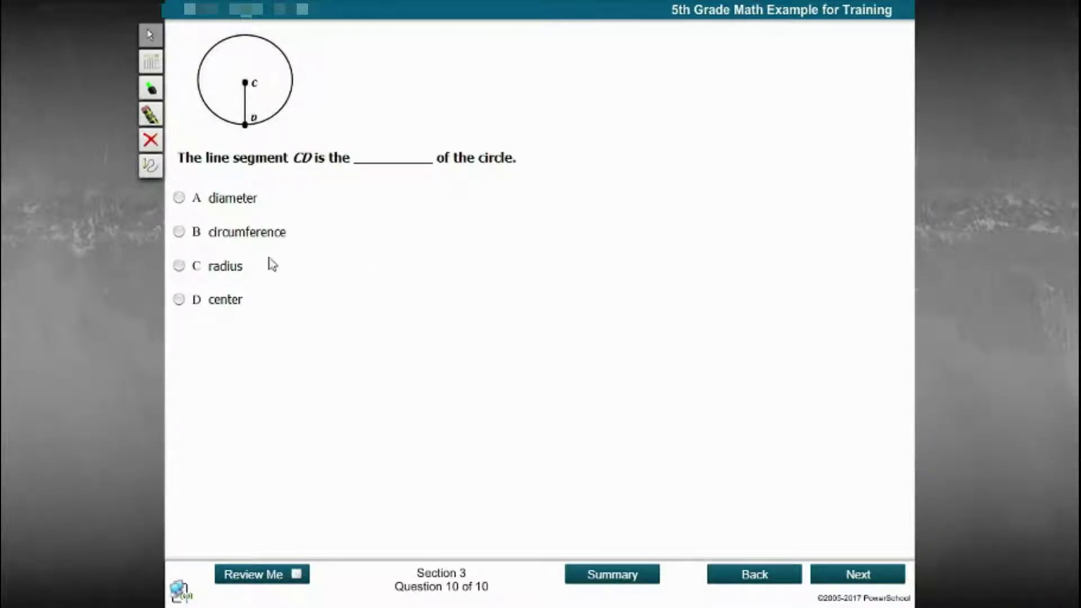
click(227, 270)
click(841, 579)
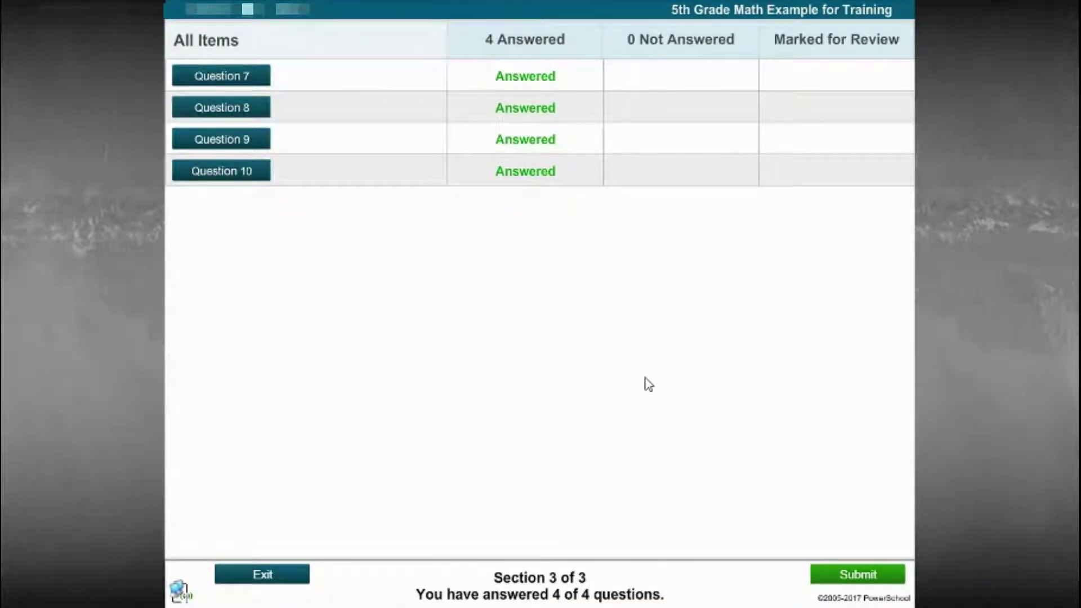
- Submit section 3, enter the submit password to complete the exam, and close the grade message to return to the student login
click(861, 577)
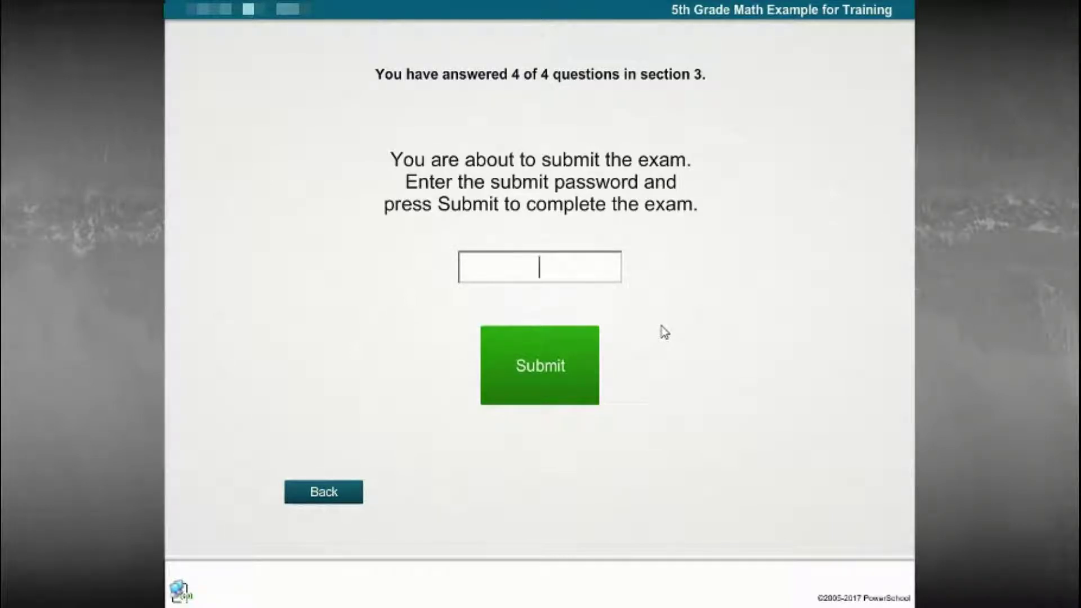
text(*********)
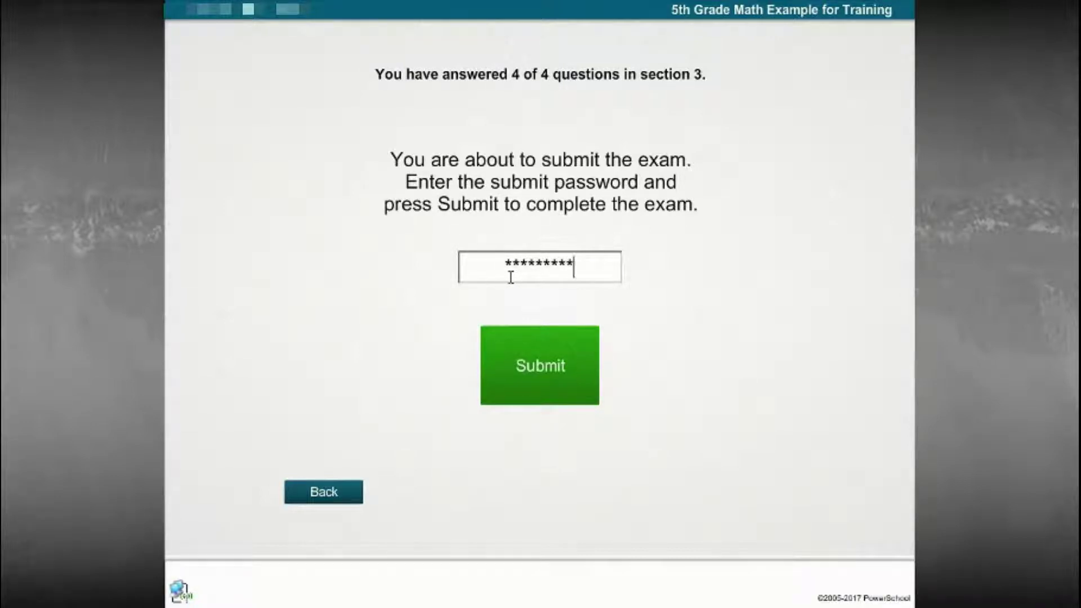
click(543, 360)
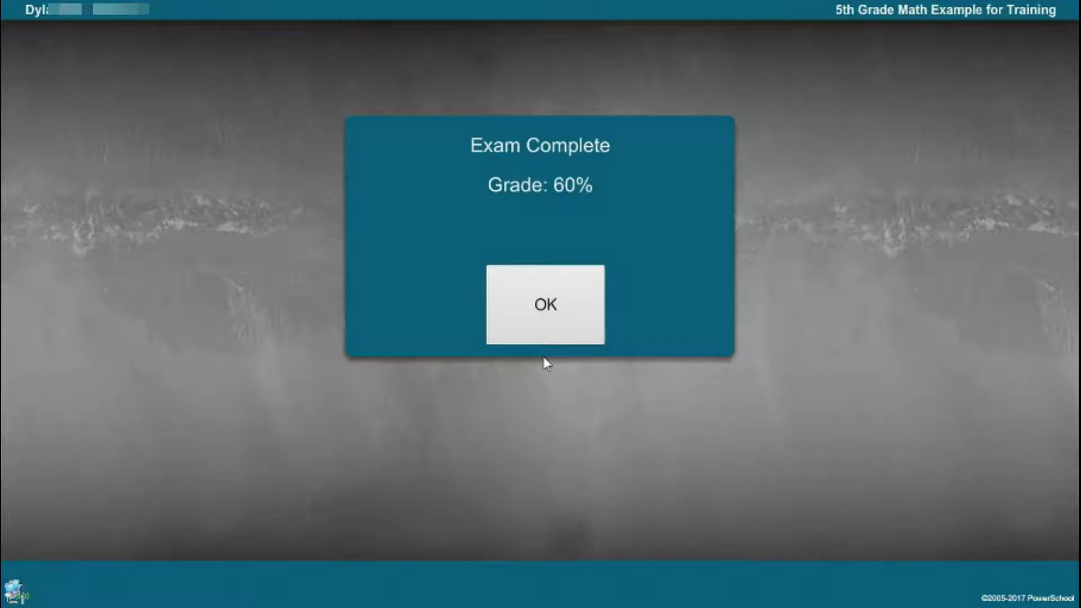
click(524, 311)
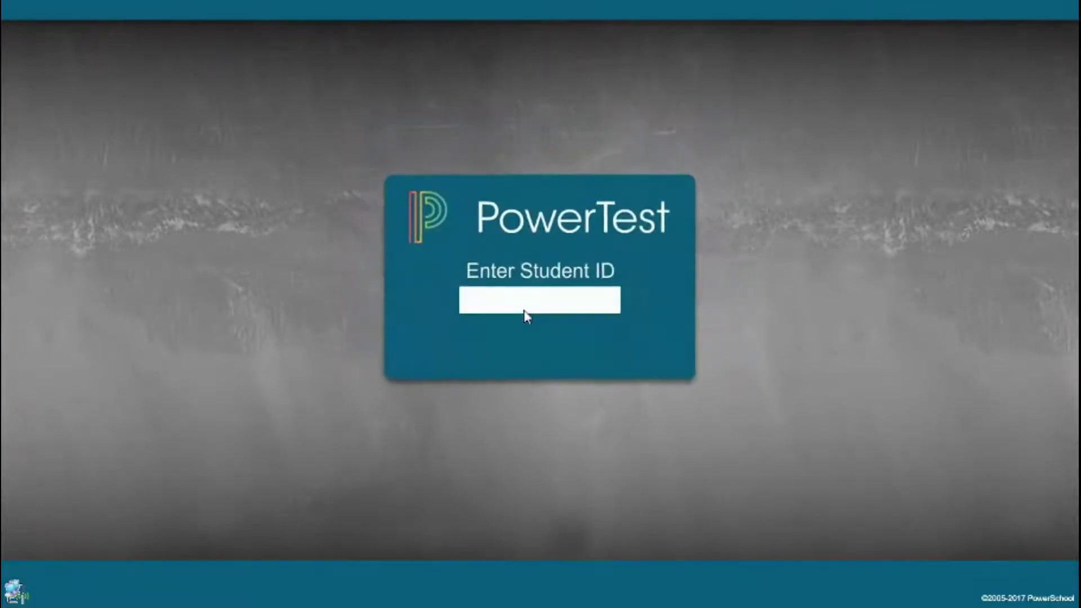